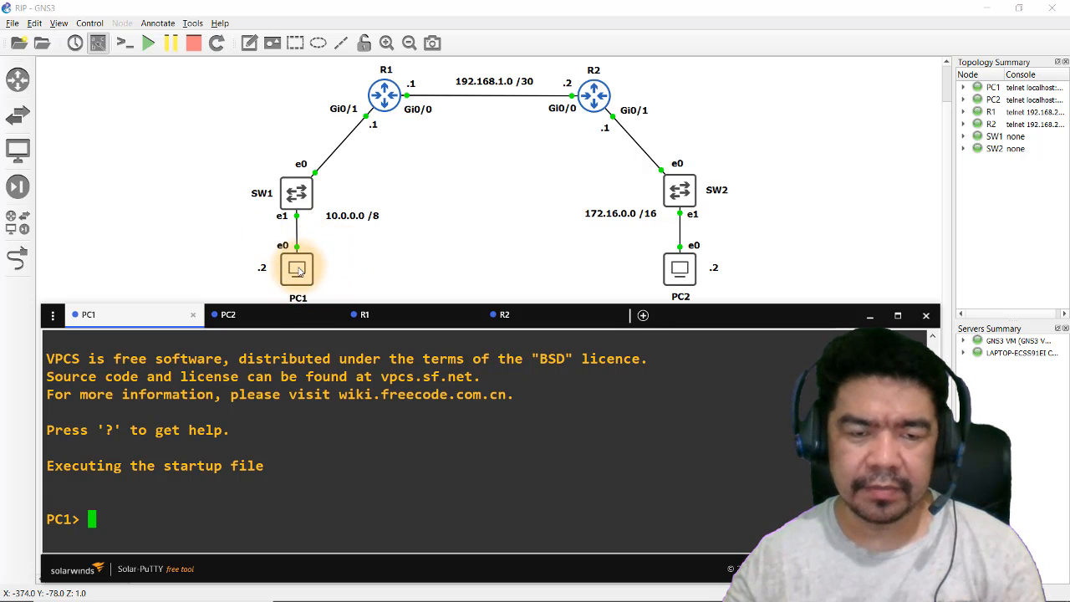
Assign PC1 the IP address 10.0.0.2 with prefix length 8 and gateway 10.0.0.1
{"action": "left_click", "coordinate": [204, 506]}
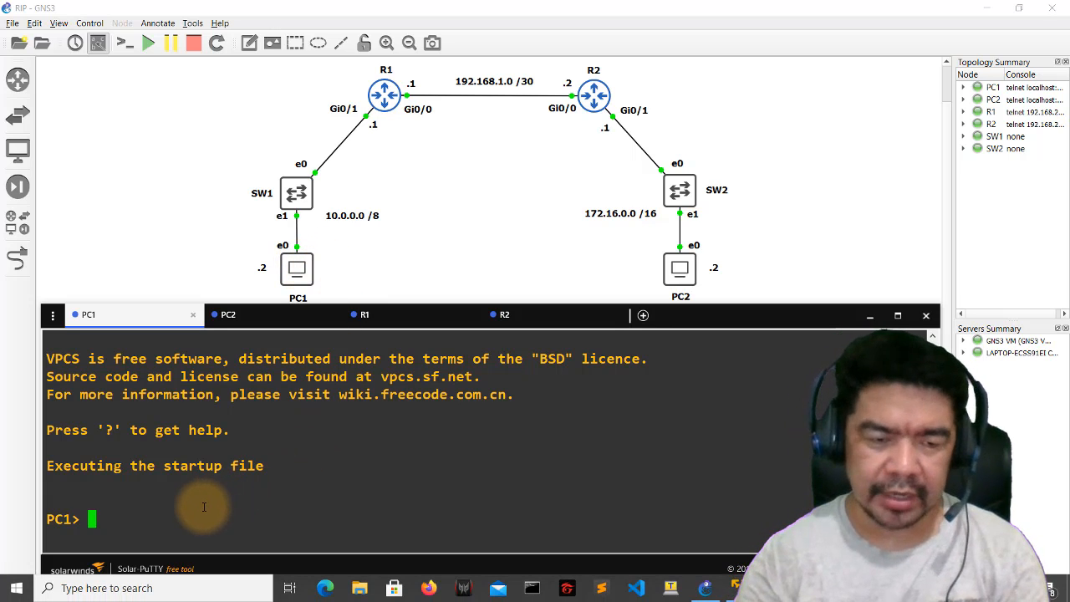
{"action": "type", "text": "ip "}
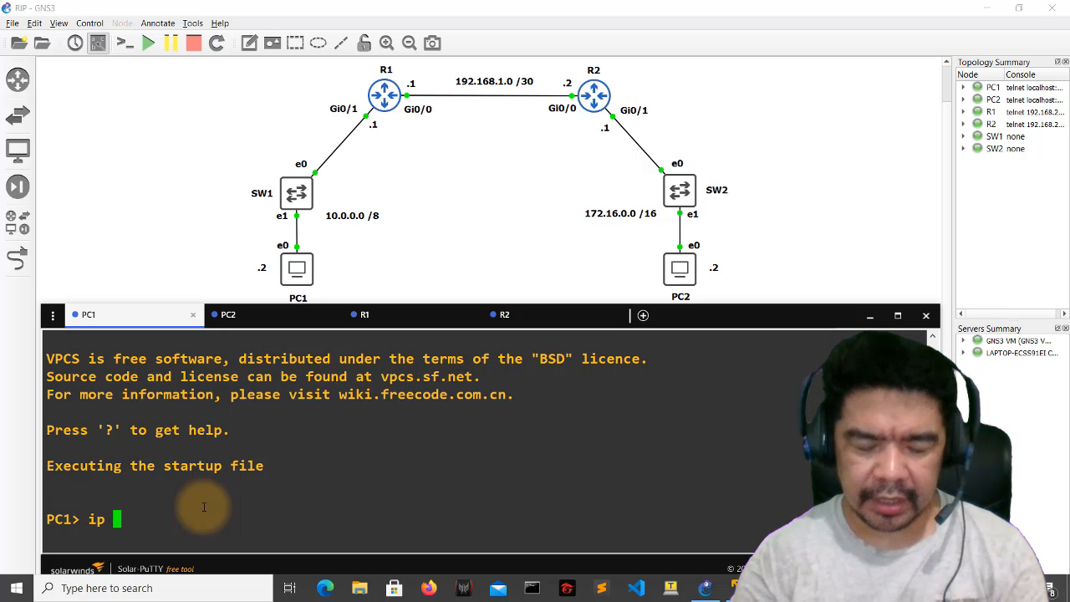
{"action": "type", "text": "10.0.0."}
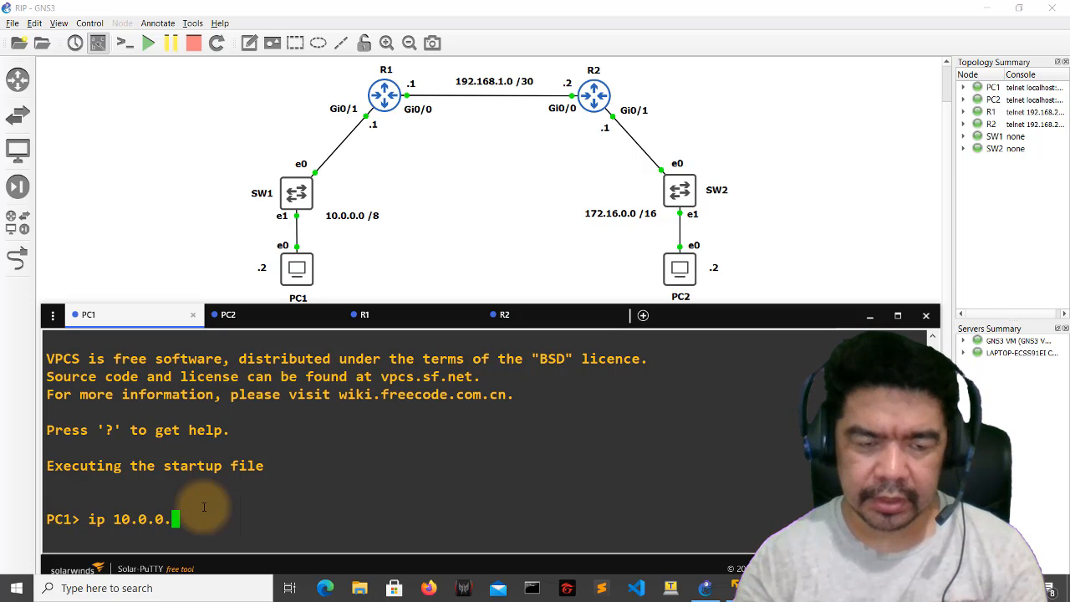
{"action": "type", "text": "2"}
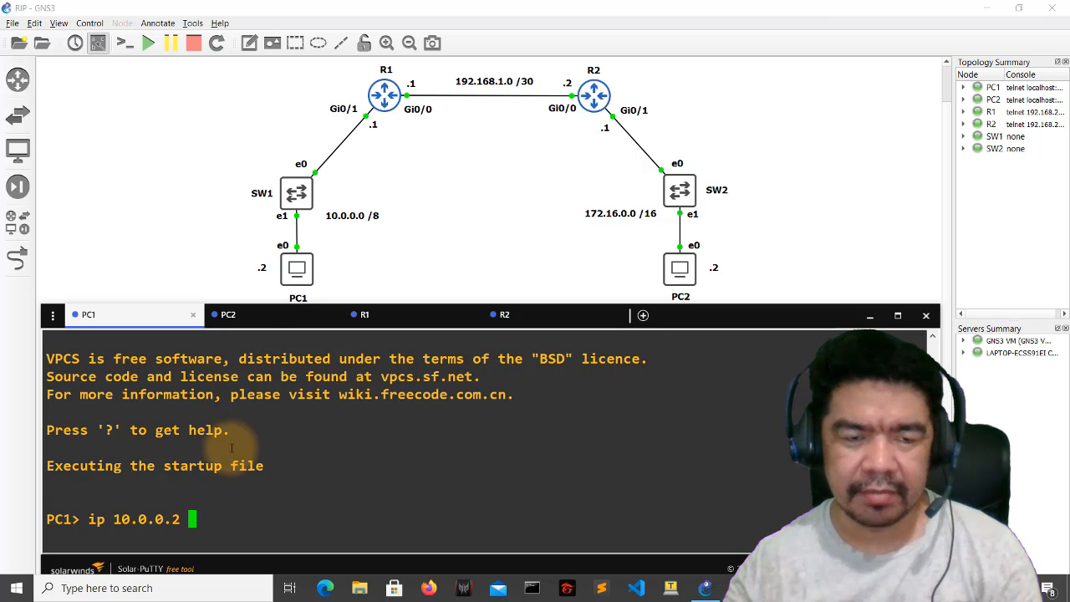
{"action": "left_click", "coordinate": [250, 313]}
{"action": "left_click", "coordinate": [153, 316]}
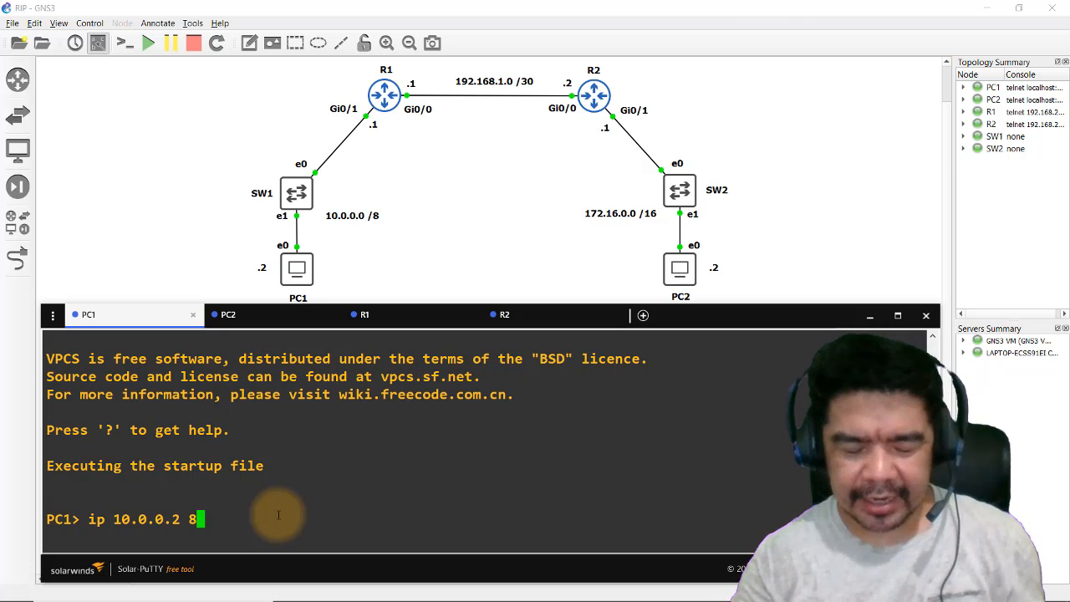
{"action": "type", "text": "10"}
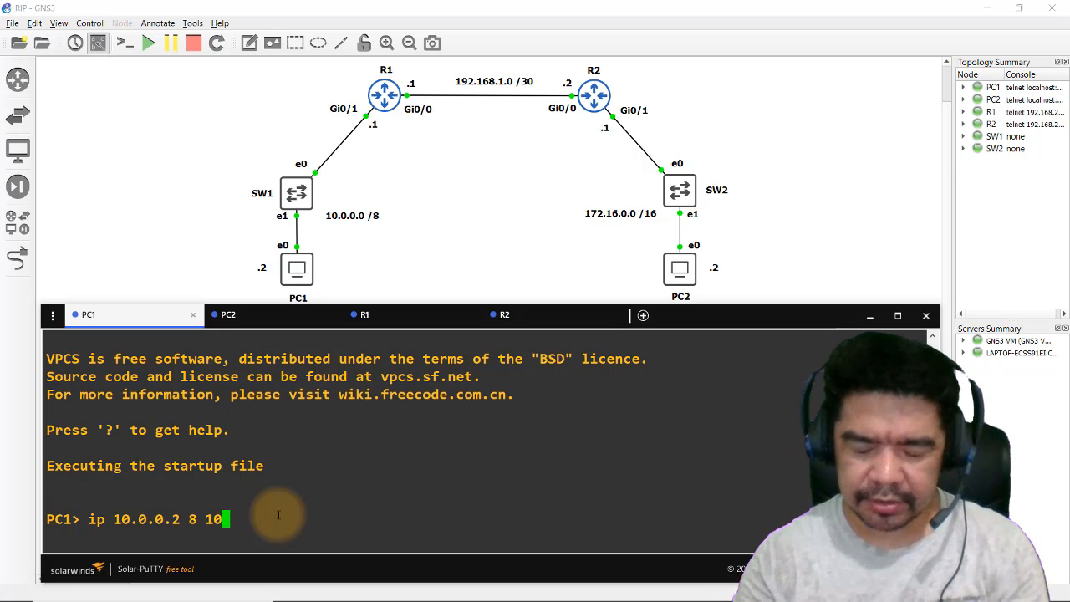
{"action": "type", "text": ".0.0"}
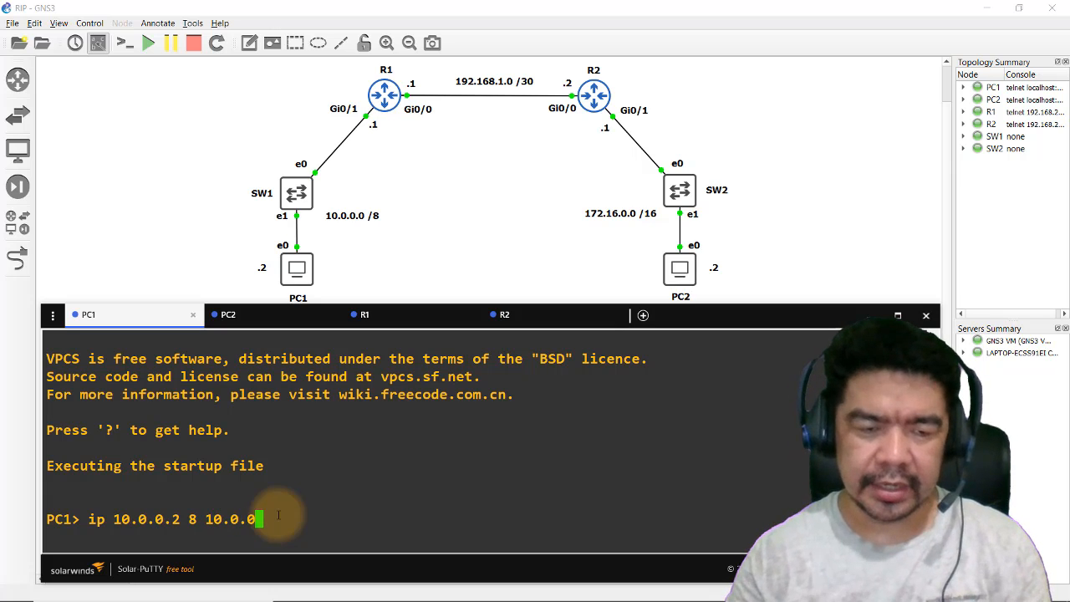
{"action": "type", "text": ".1"}
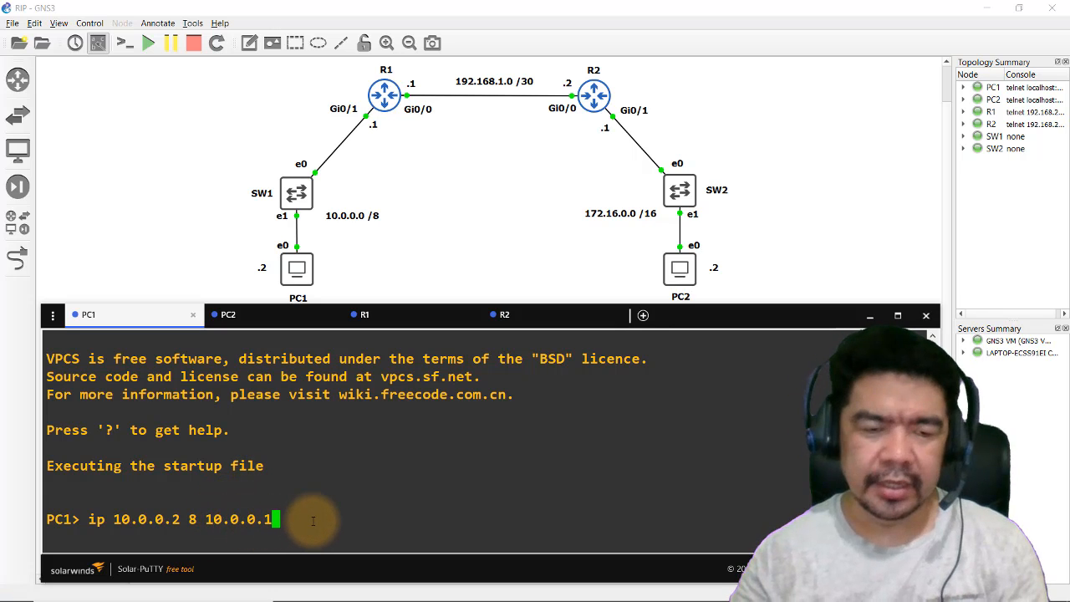
{"action": "key", "text": "Return"}
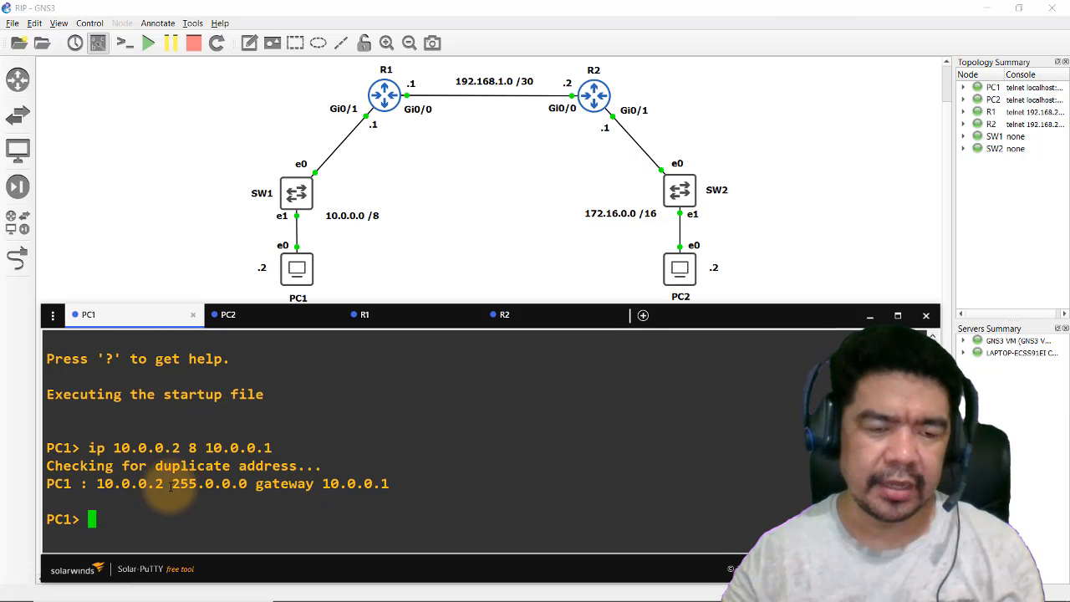
{"action": "left_click_drag", "start_coordinate": [97, 485], "coordinate": [386, 485]}
{"action": "left_click", "coordinate": [354, 519]}
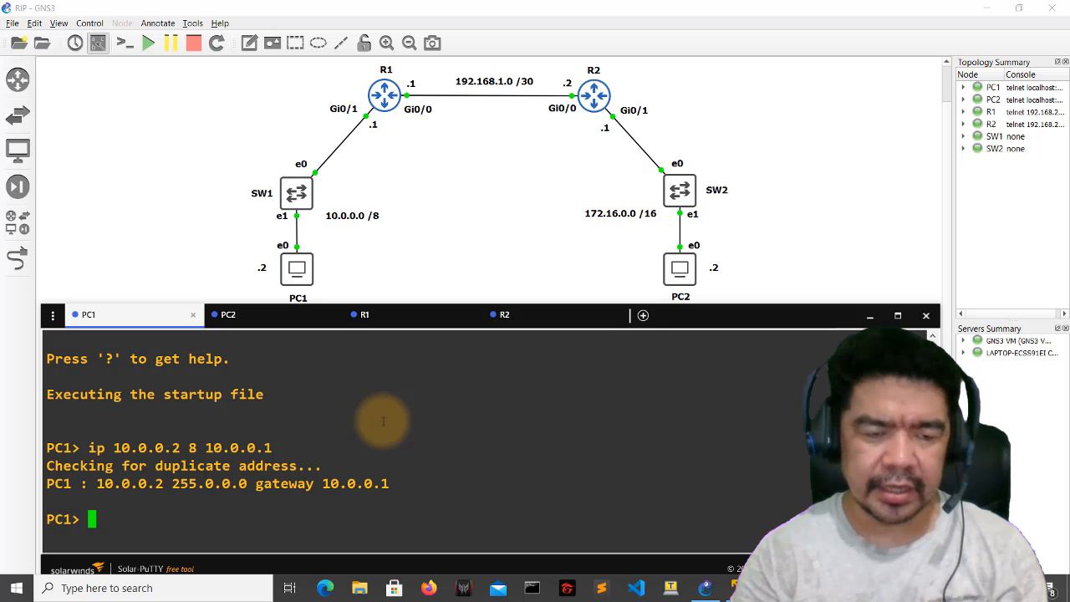
Display PC1's IP settings and check its address and mask, gateway and MAC address
{"action": "type", "text": "show ip"}
{"action": "key", "text": "Return"}
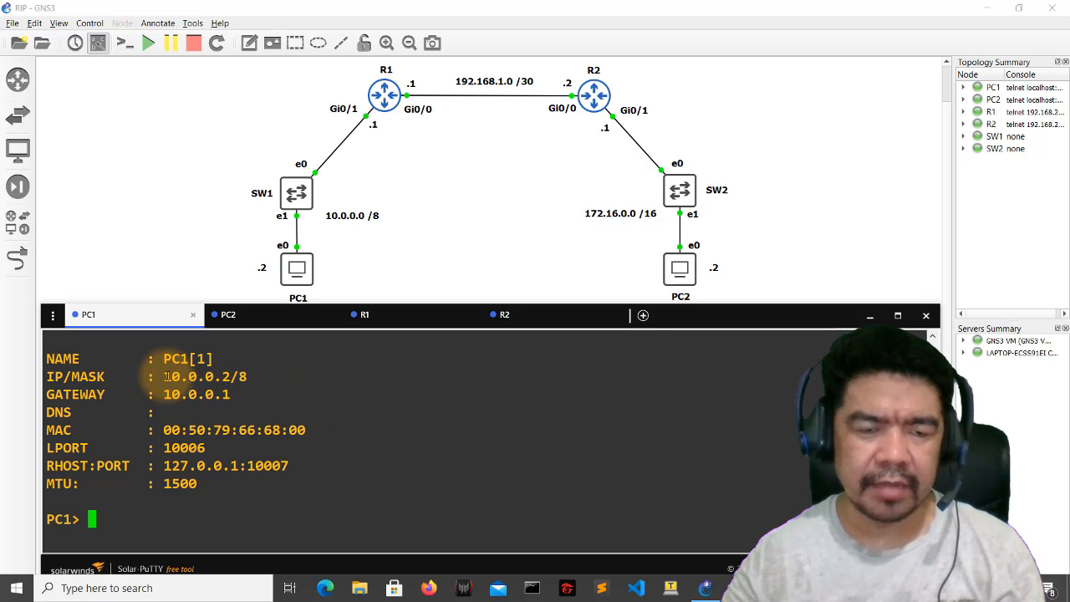
{"action": "left_click_drag", "start_coordinate": [164, 376], "coordinate": [249, 377]}
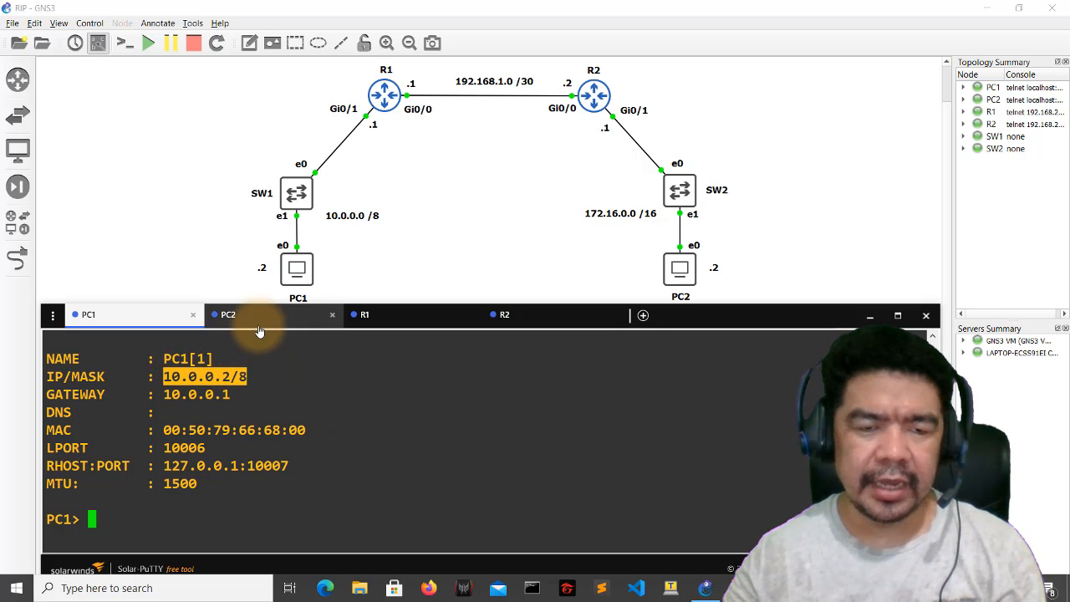
{"action": "left_click", "coordinate": [228, 316]}
{"action": "left_click", "coordinate": [164, 323]}
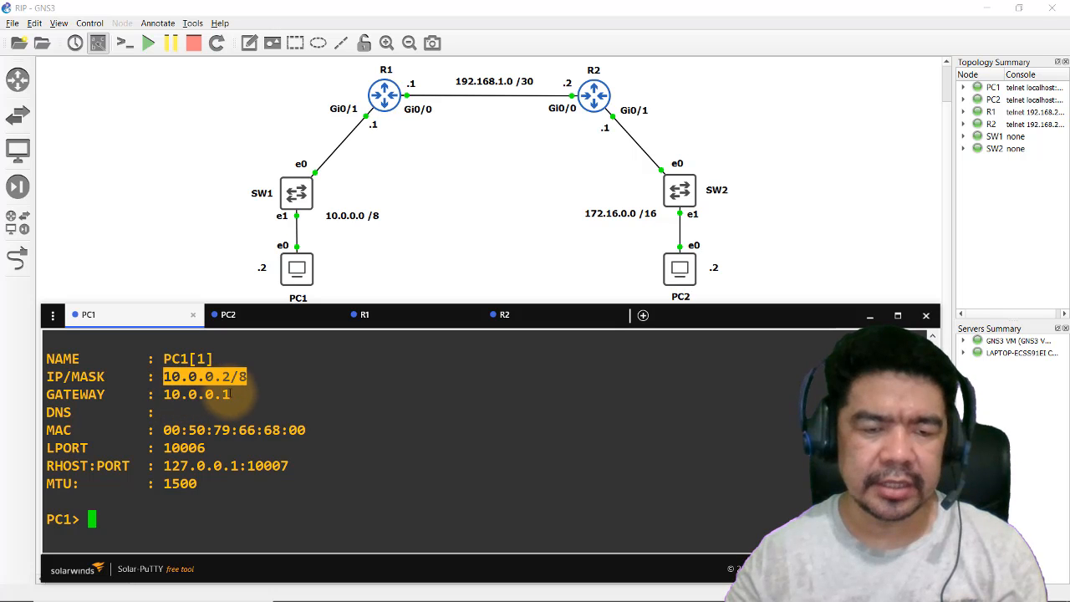
{"action": "left_click_drag", "start_coordinate": [241, 394], "coordinate": [161, 394]}
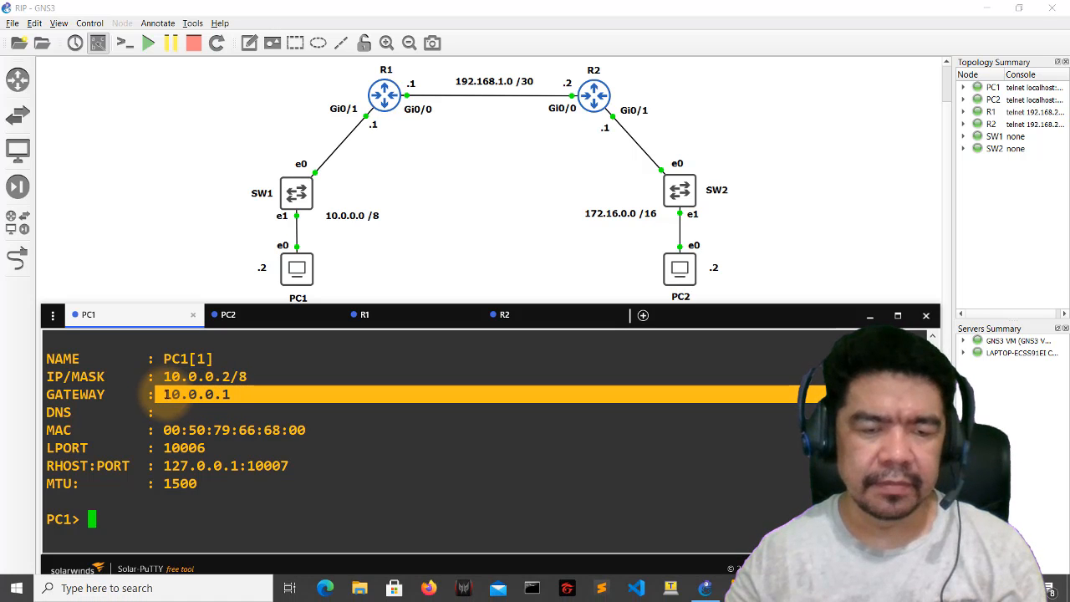
{"action": "left_click", "coordinate": [217, 428]}
{"action": "left_click_drag", "start_coordinate": [165, 429], "coordinate": [303, 428]}
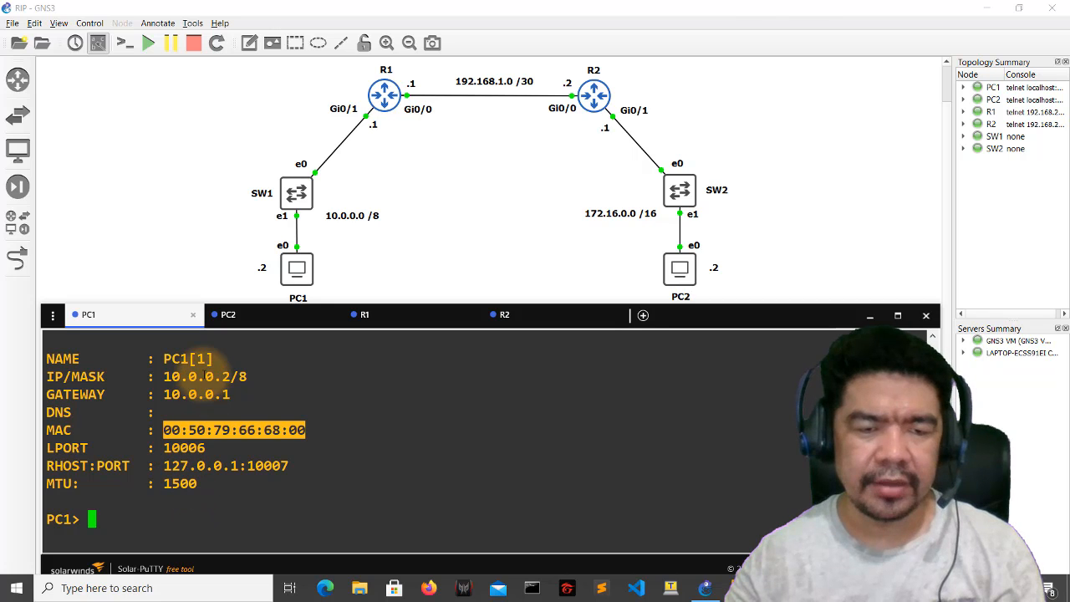
Assign PC2 the IP address 172.16.0.2 with prefix length 16 and gateway 172.16.0.1
{"action": "left_click", "coordinate": [266, 323]}
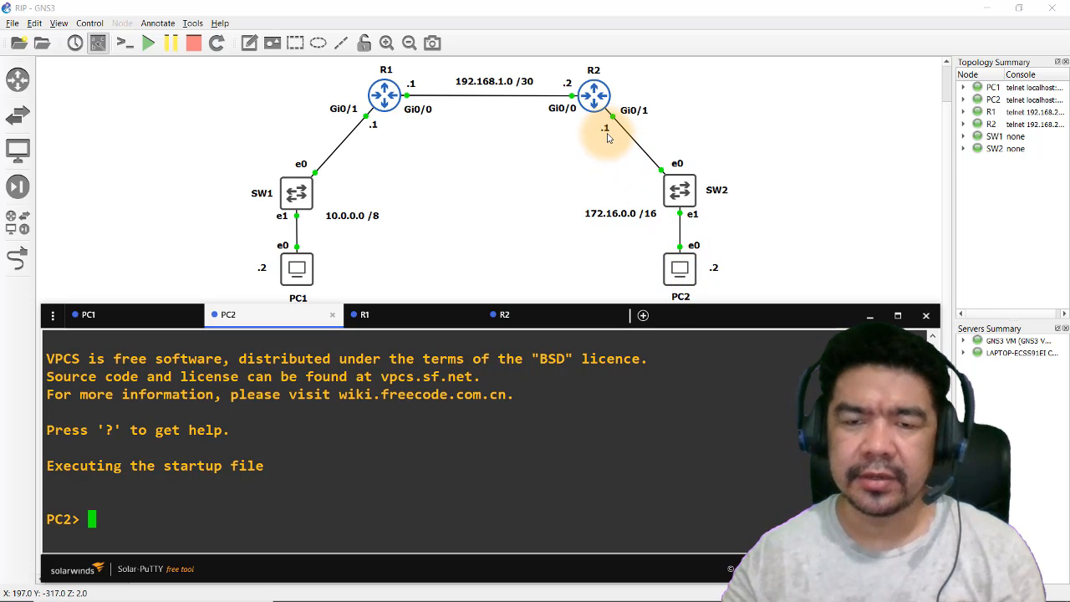
{"action": "left_click", "coordinate": [465, 497]}
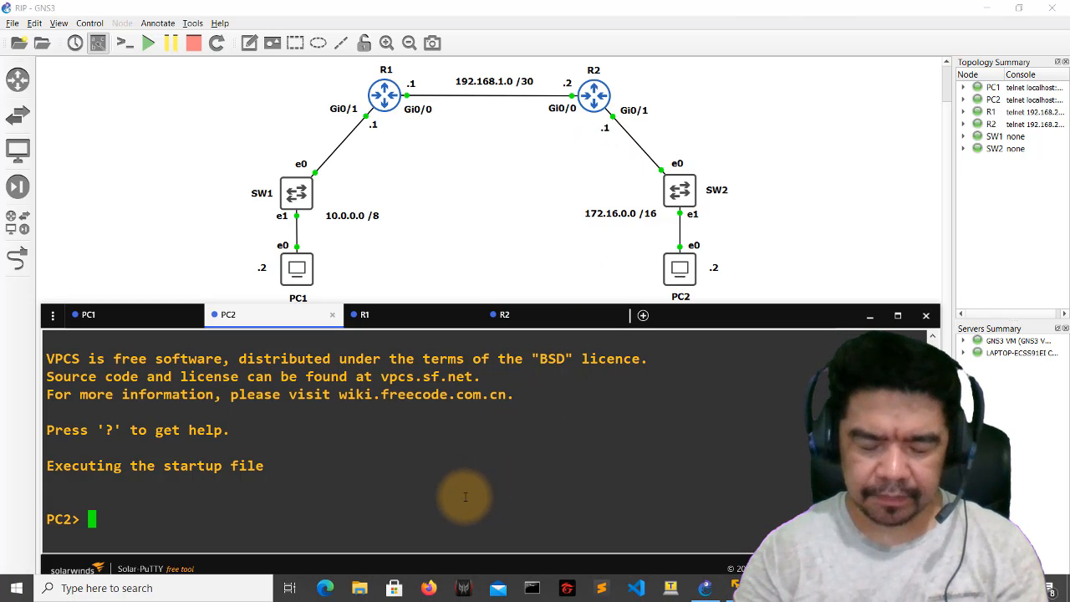
{"action": "type", "text": "ip "}
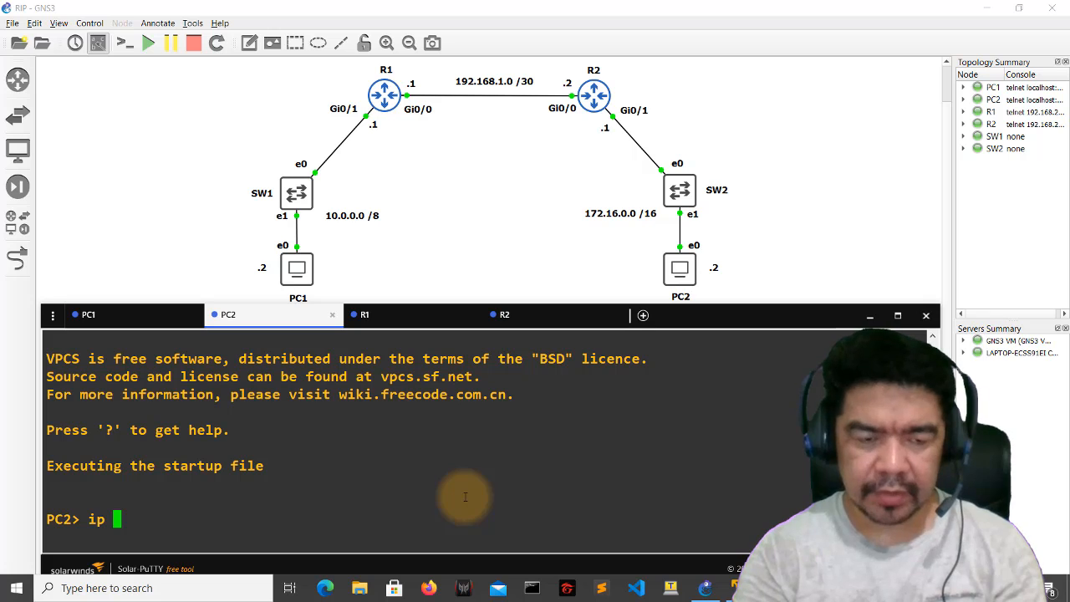
{"action": "type", "text": "172.16"}
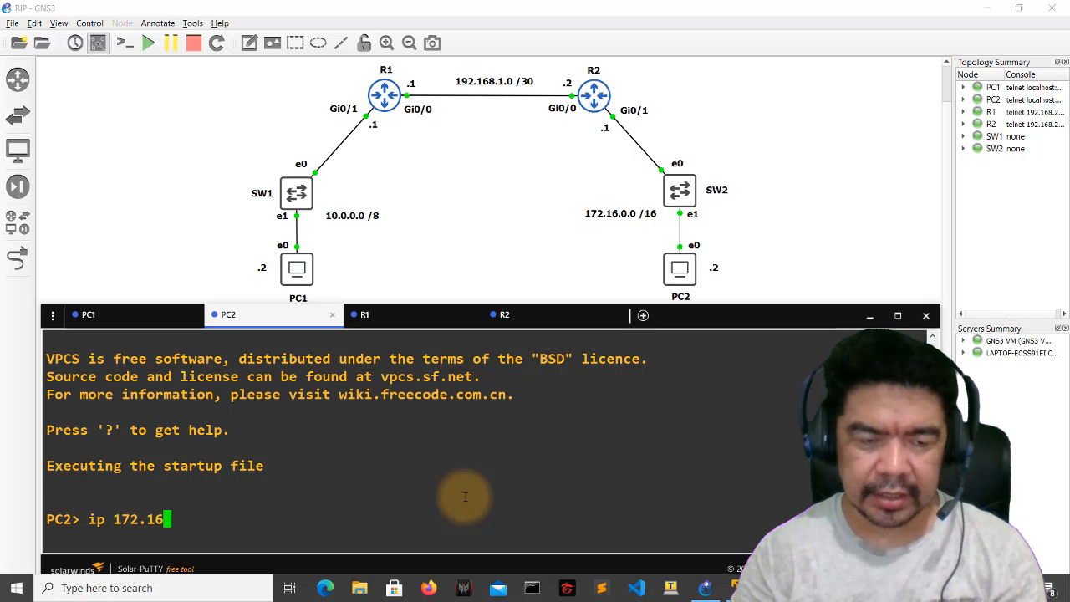
{"action": "type", "text": ".0.2 "}
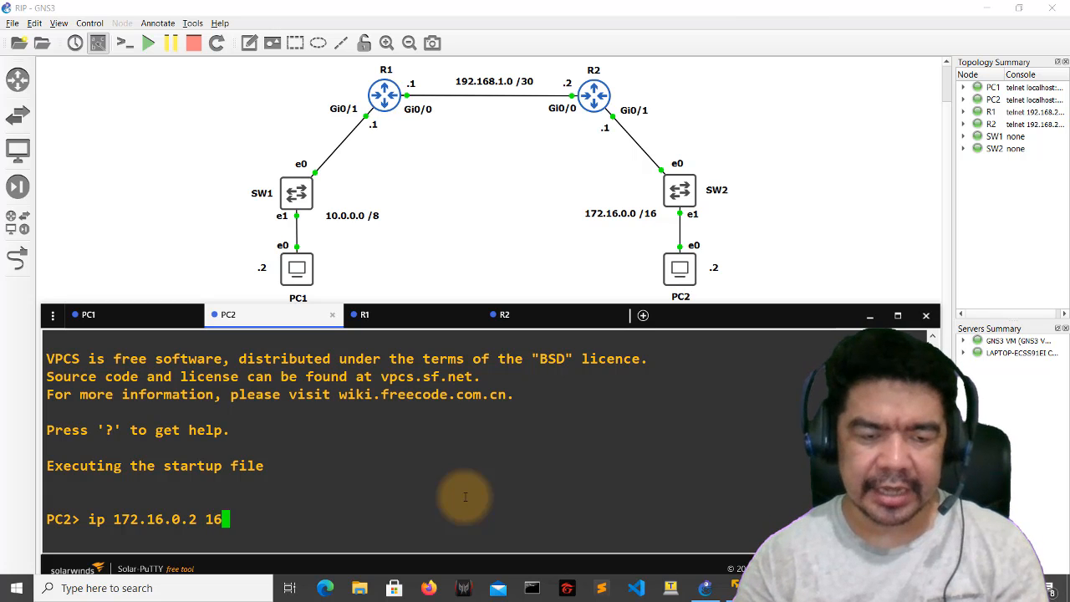
{"action": "type", "text": "16"}
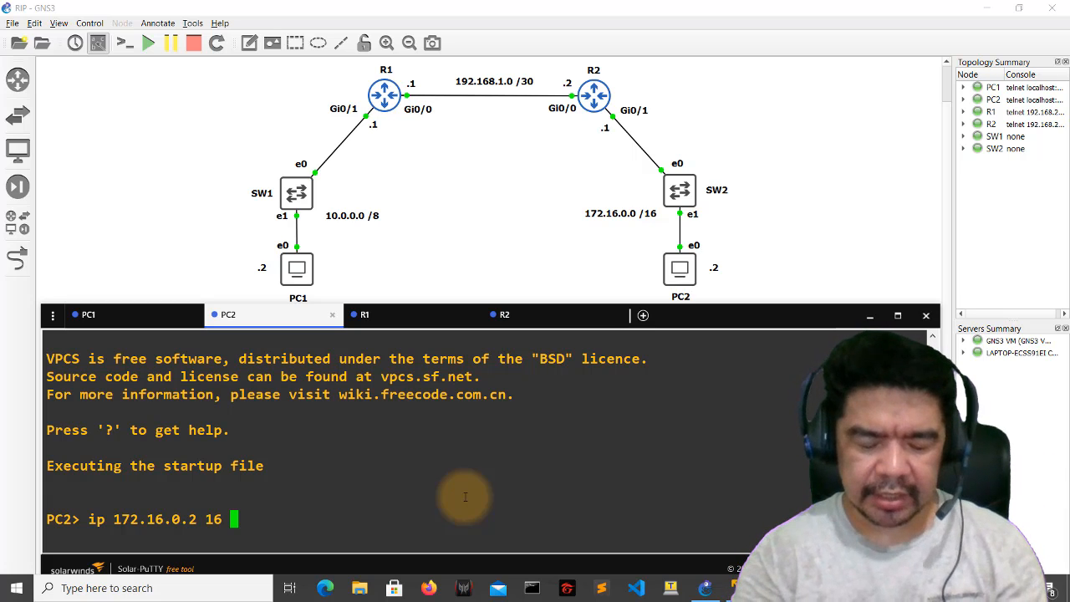
{"action": "type", "text": "172."}
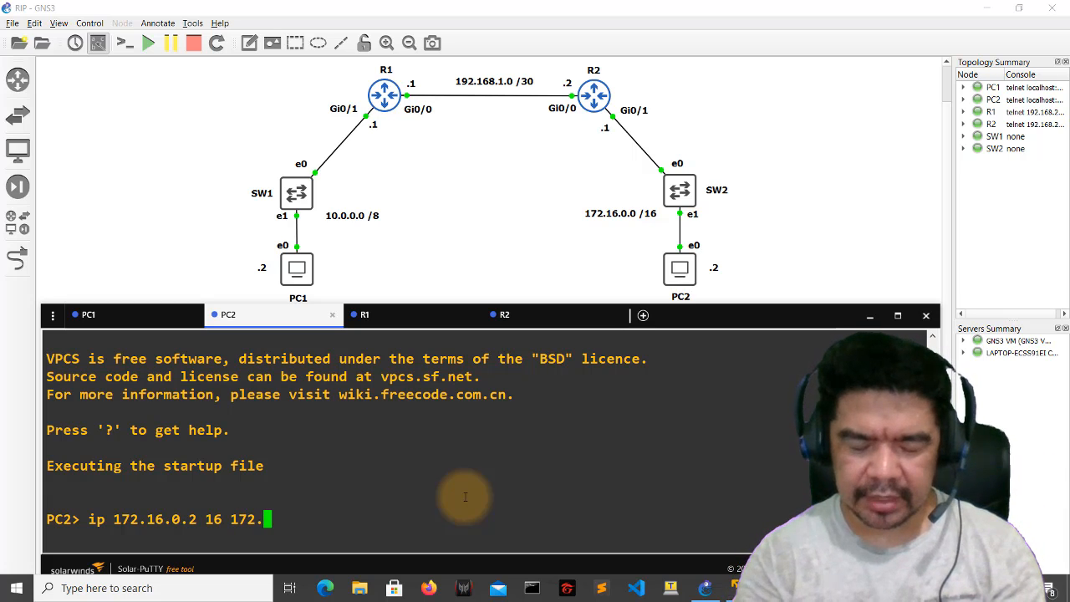
{"action": "type", "text": "16."}
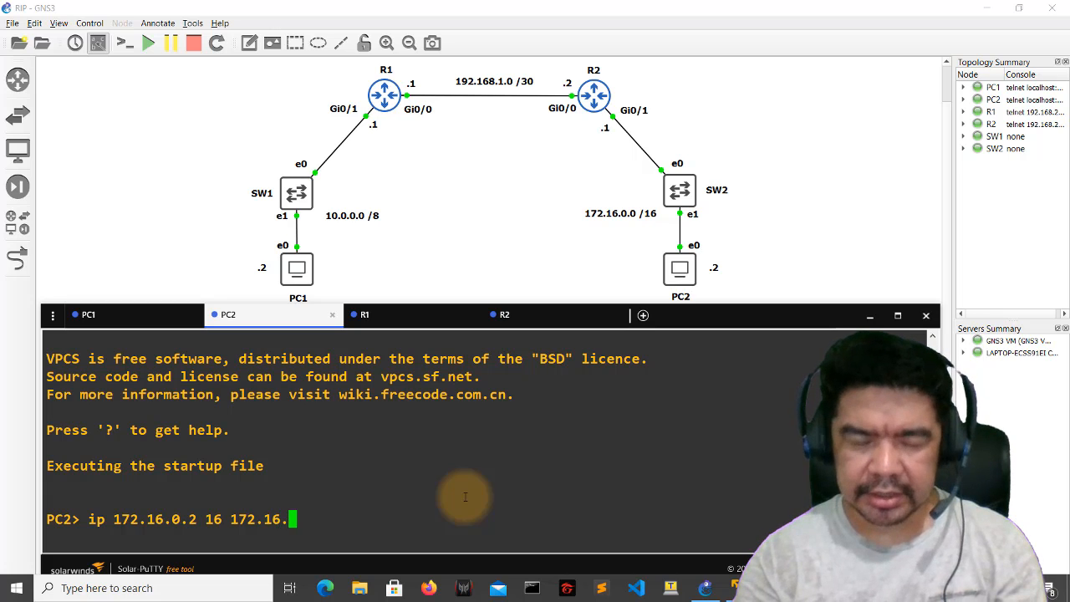
{"action": "type", "text": "0.1"}
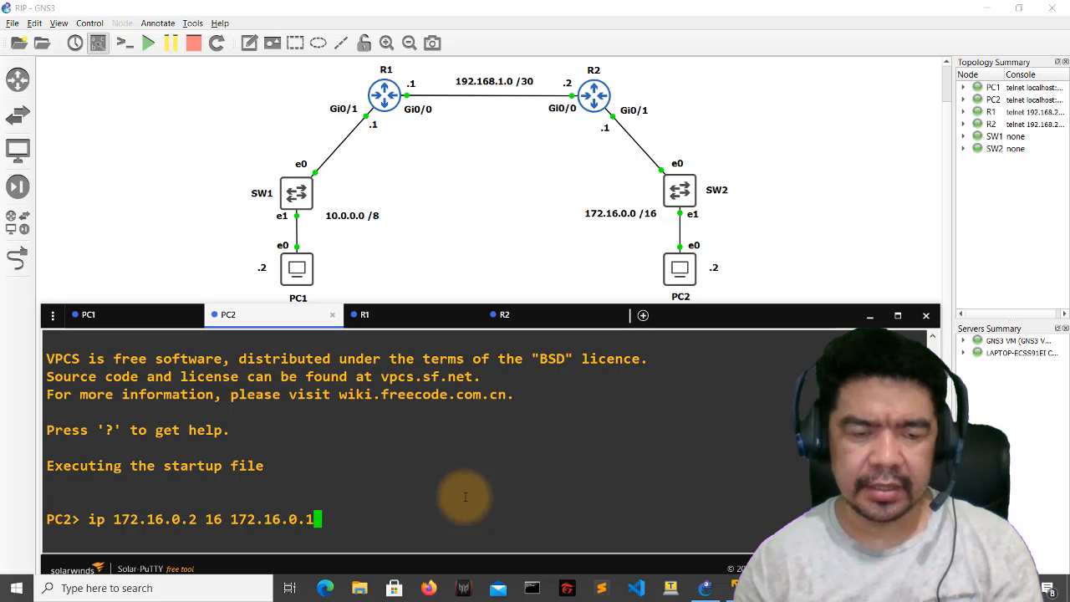
{"action": "key", "text": "Return"}
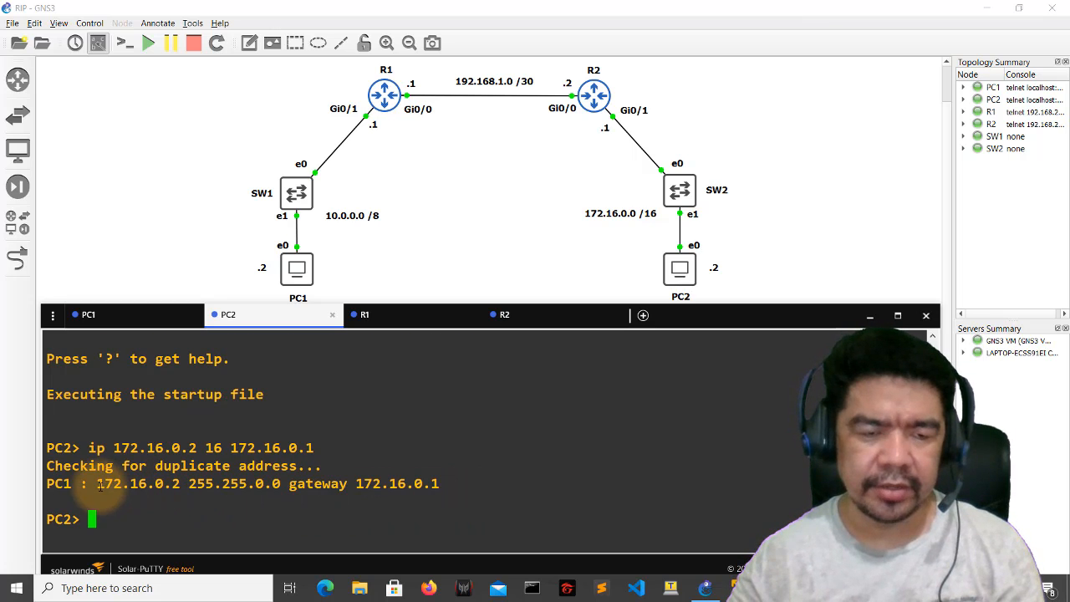
{"action": "left_click_drag", "start_coordinate": [99, 486], "coordinate": [436, 483]}
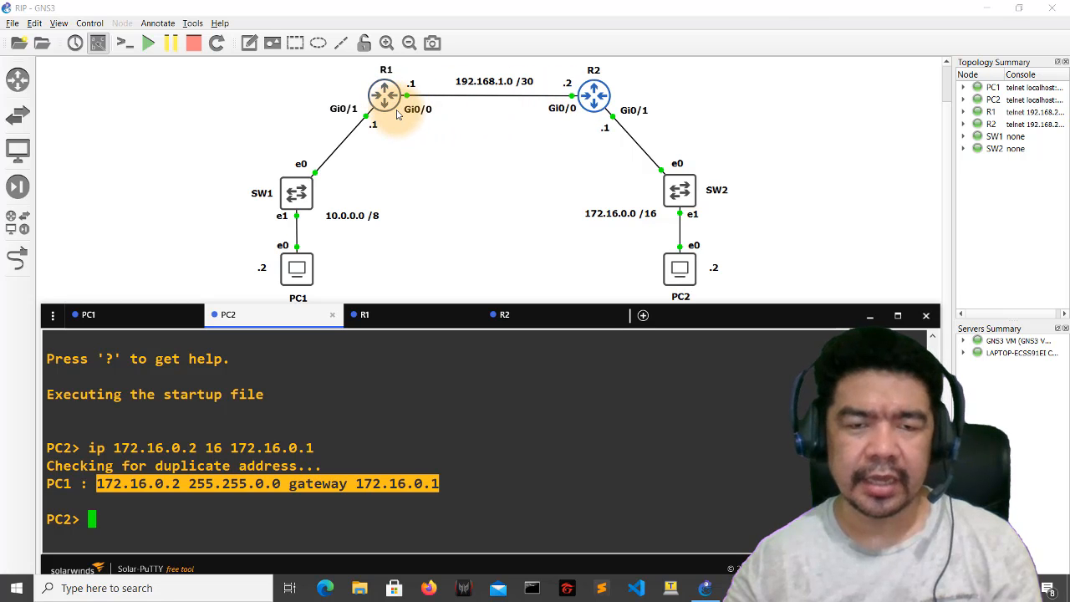
Enter global configuration mode on router R1's console and set its hostname to R1
{"action": "left_click", "coordinate": [384, 321]}
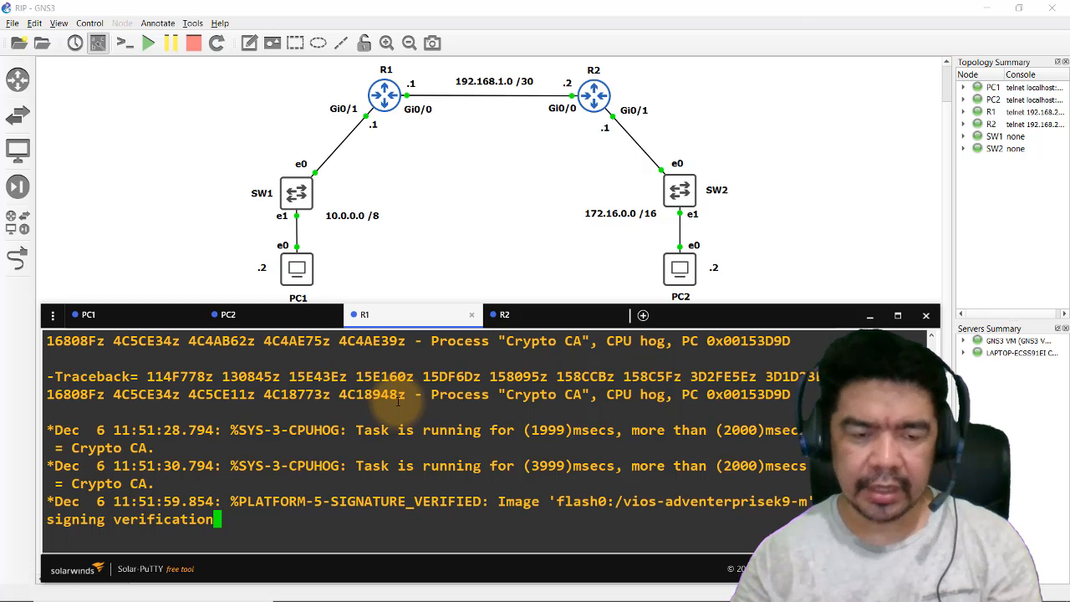
{"action": "key", "text": "Return"}
{"action": "key", "text": "Return"}
{"action": "type", "text": "conf t"}
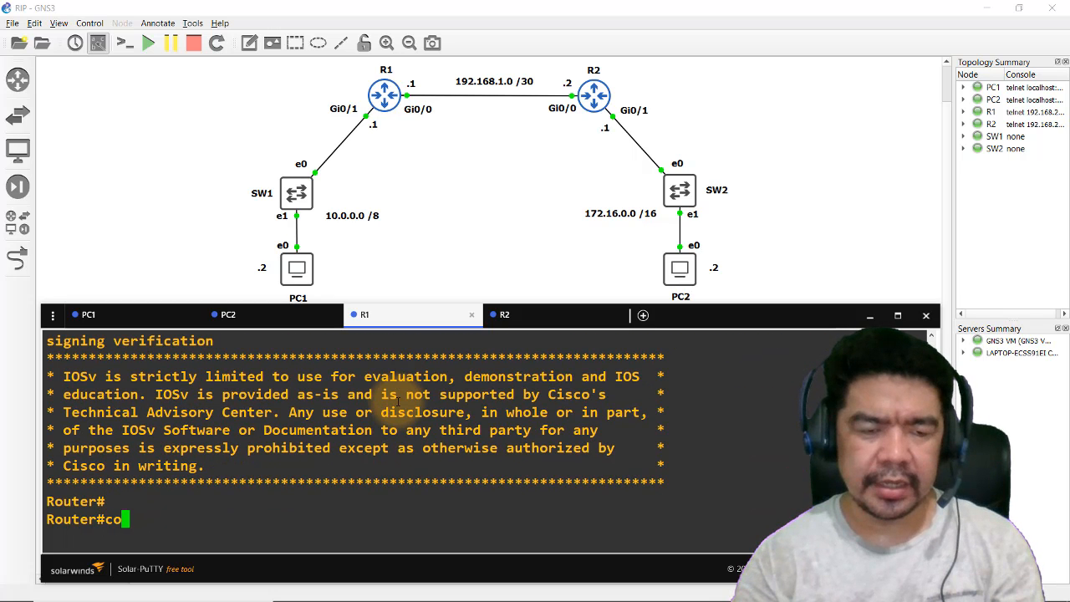
{"action": "key", "text": "Return"}
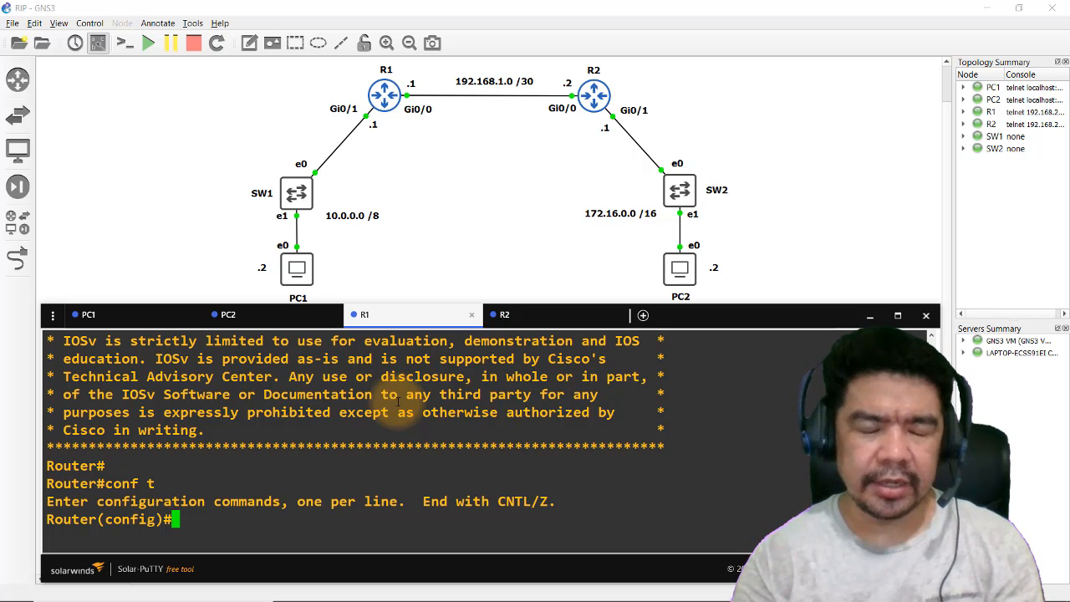
{"action": "type", "text": "host"}
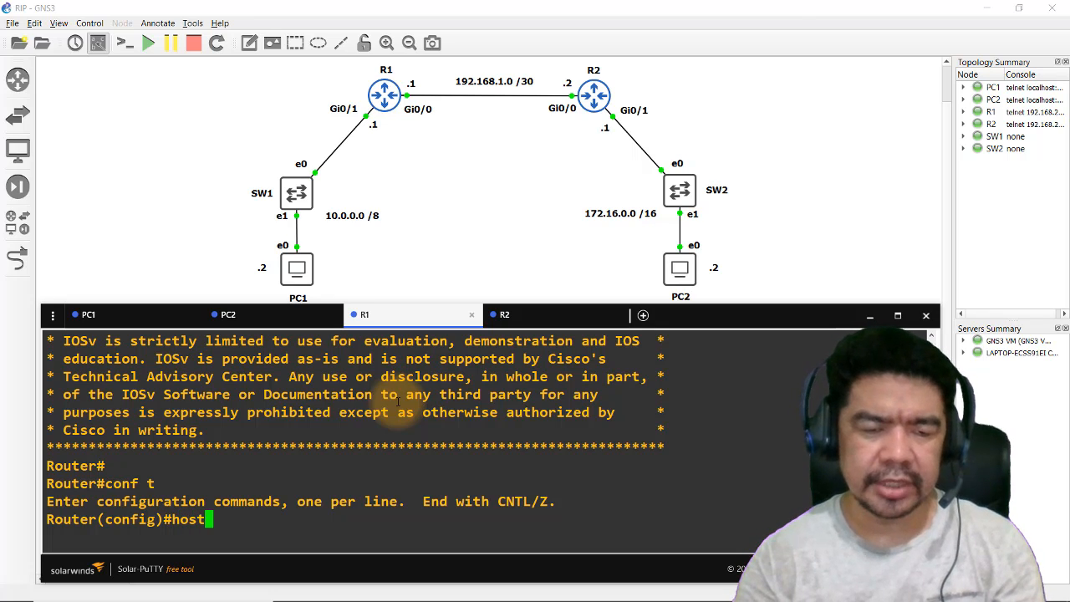
{"action": "type", "text": "name "}
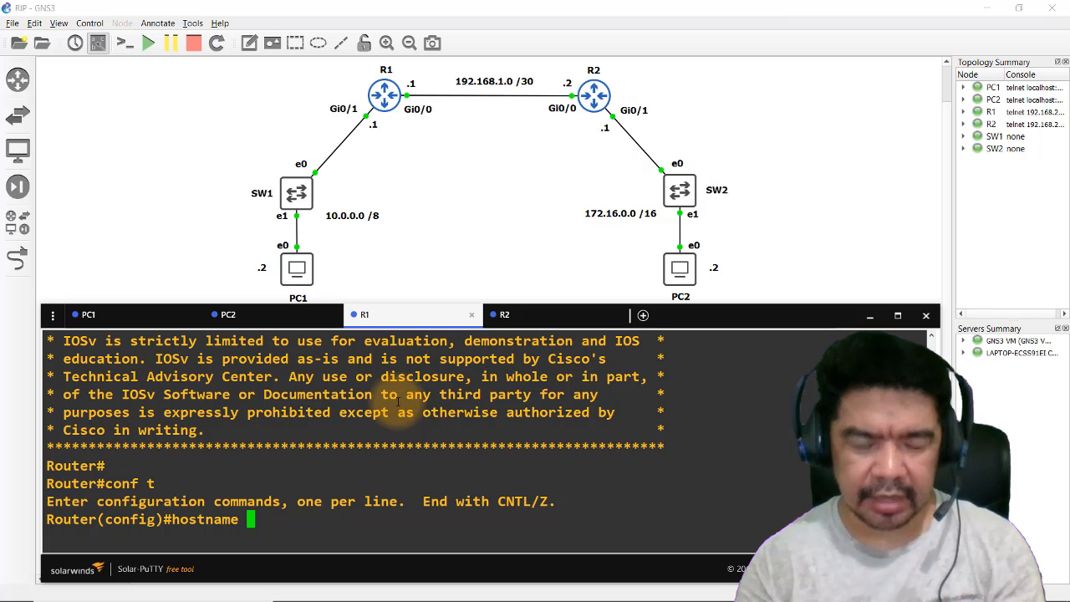
{"action": "type", "text": "R1"}
{"action": "key", "text": "Return"}
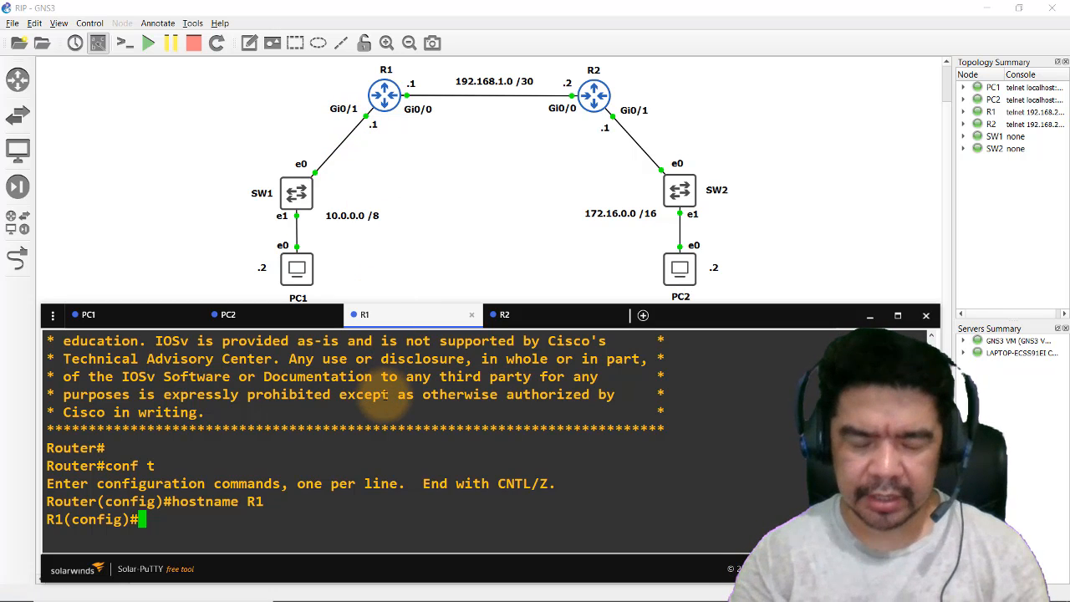
Assign R1's interface g0/1 the IP address 10.0.0.1 with mask 255.0.0.0 and enable it with no shut
{"action": "type", "text": "int g0/1"}
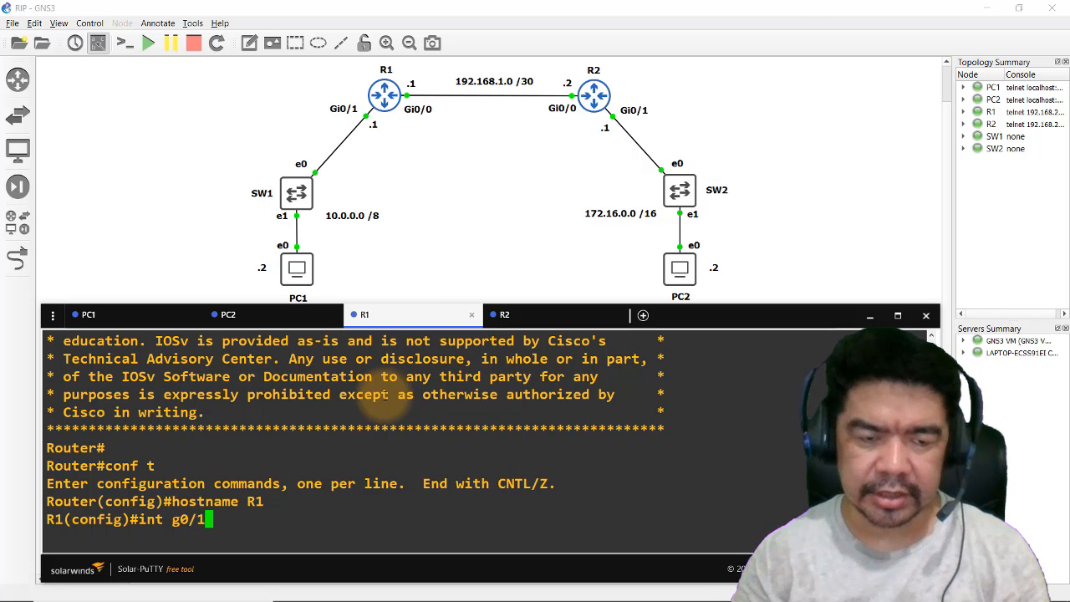
{"action": "key", "text": "Return"}
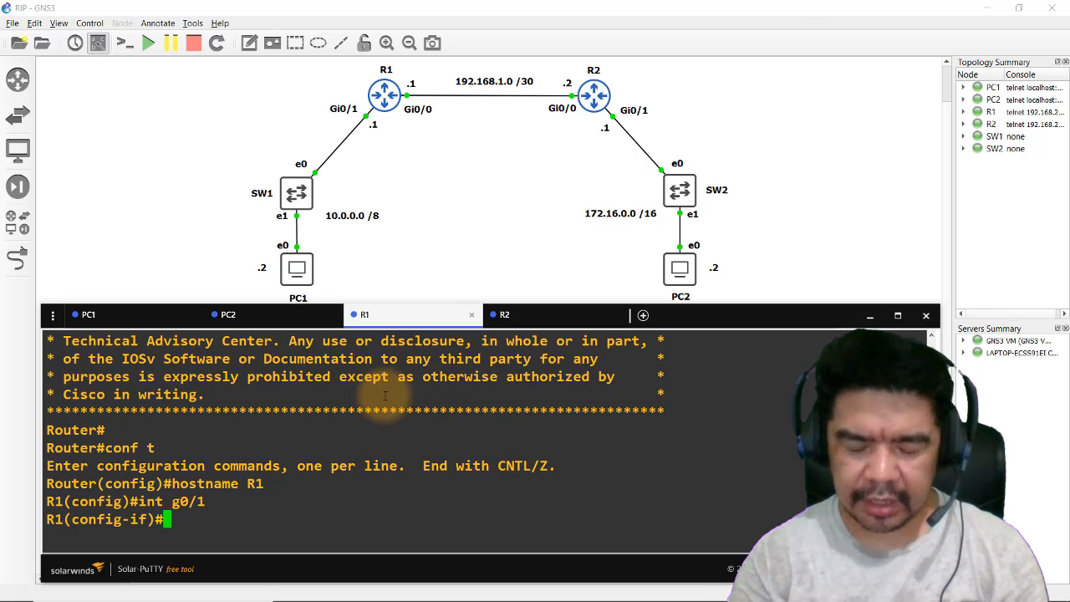
{"action": "type", "text": "ip add"}
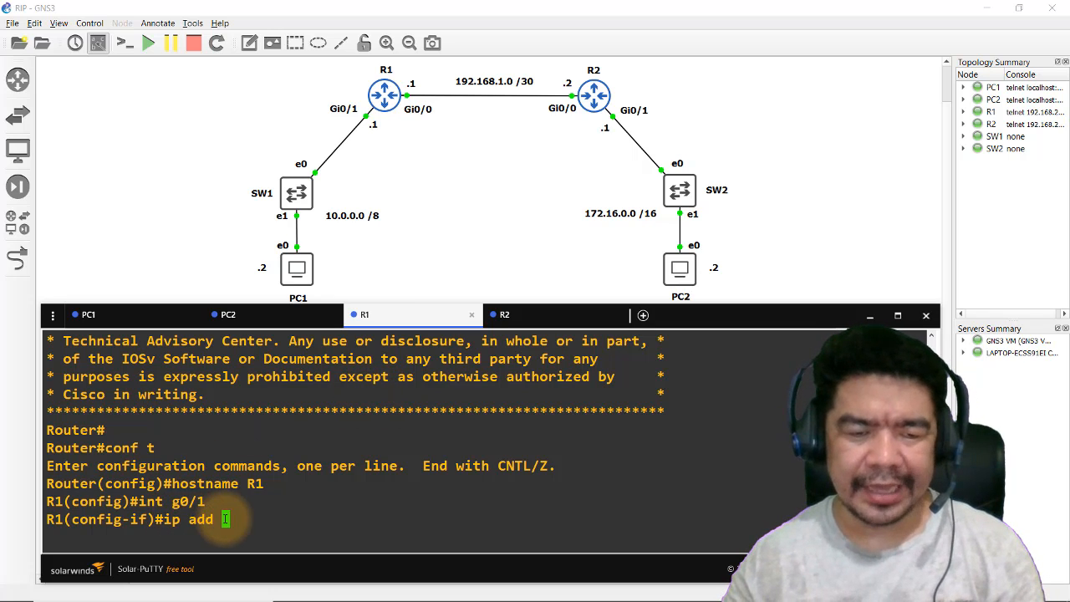
{"action": "type", "text": " 10"}
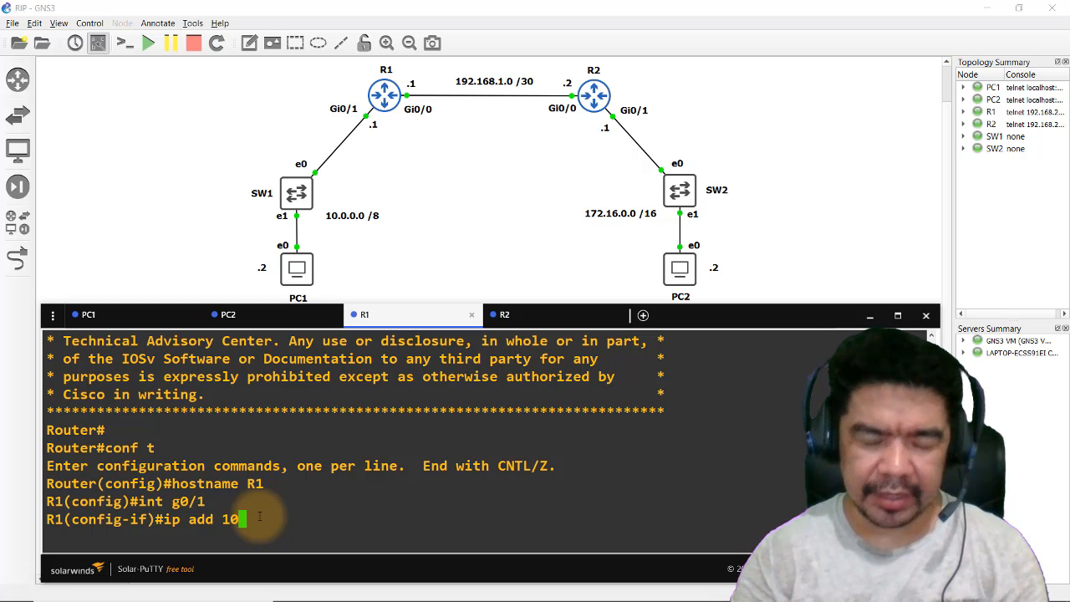
{"action": "type", "text": ".0.0."}
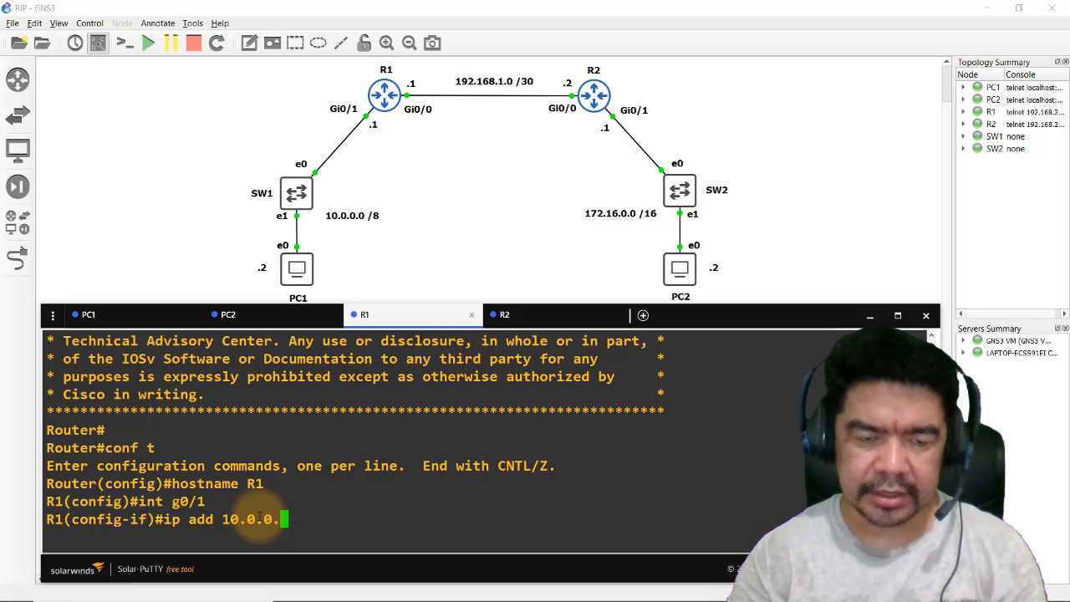
{"action": "type", "text": "1 255"}
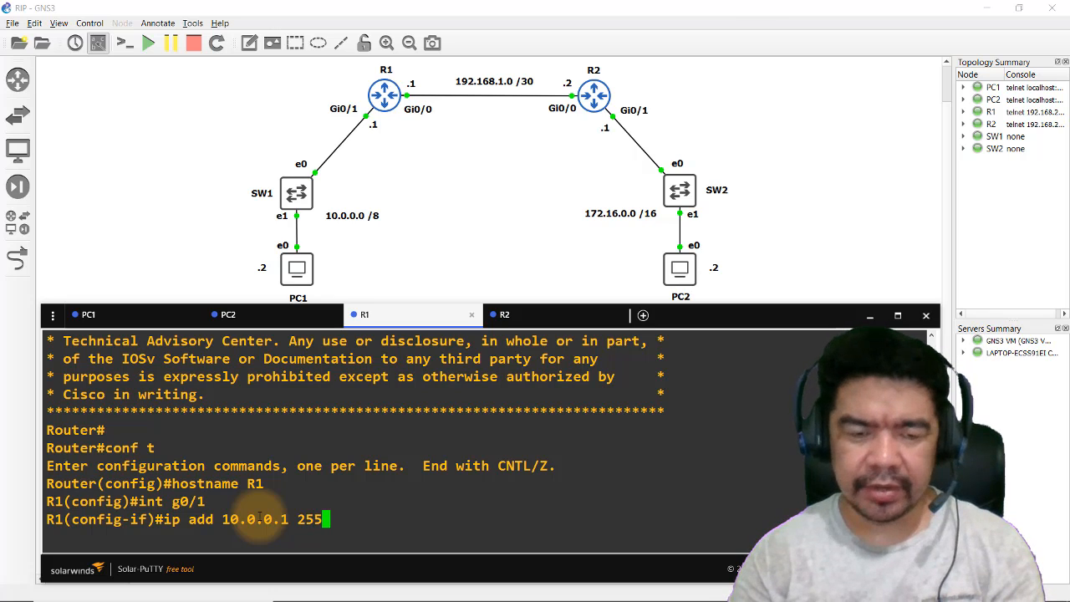
{"action": "type", "text": ".0.0.0"}
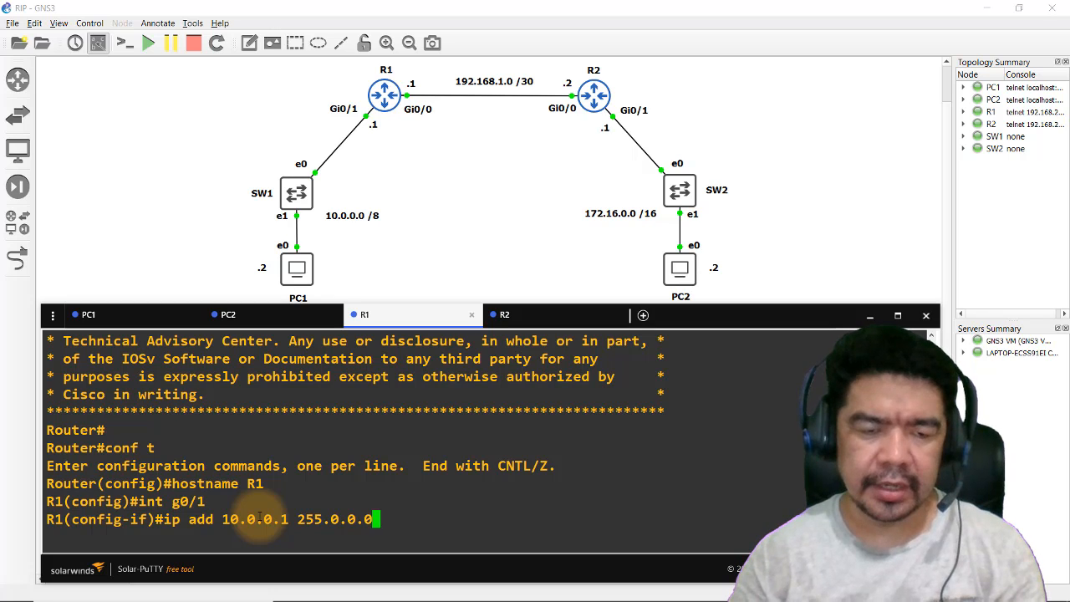
{"action": "key", "text": "Return"}
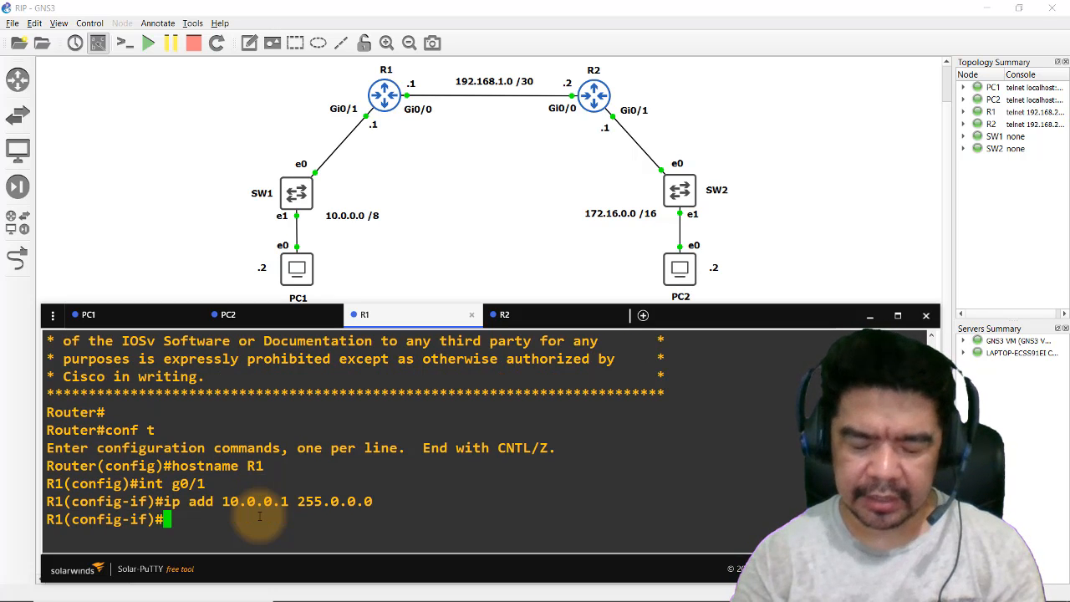
{"action": "type", "text": "no shut"}
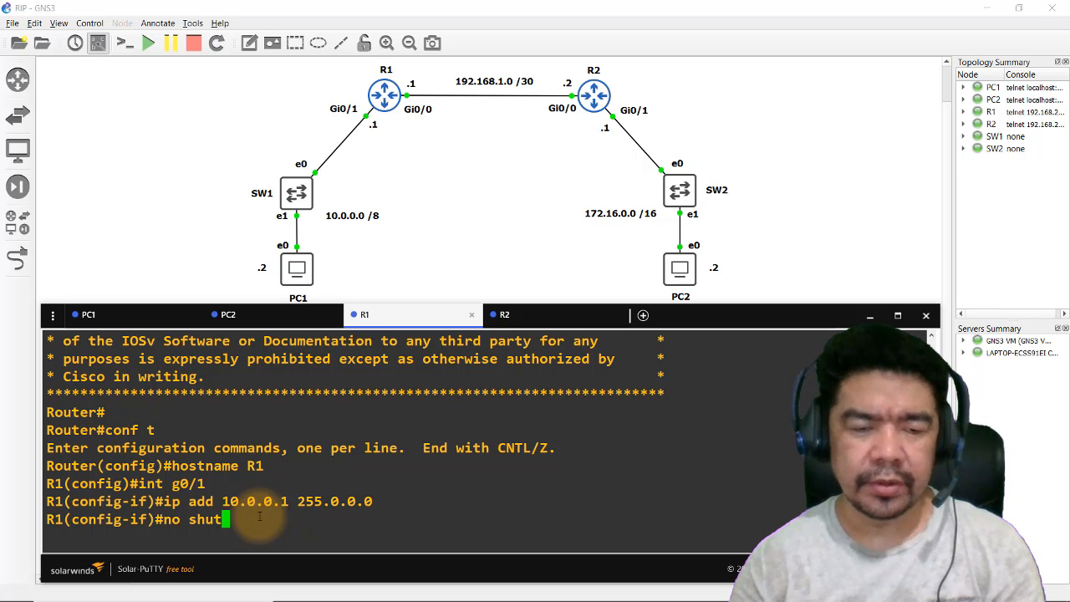
{"action": "key", "text": "Return"}
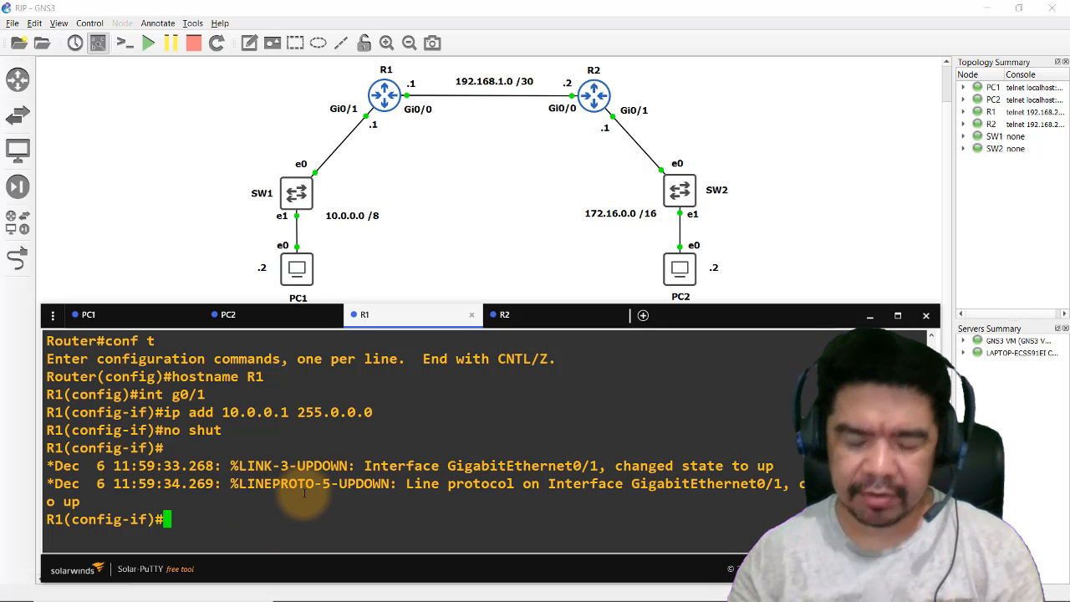
Display R1's brief IP interface summary and check the address and status of GigabitEthernet0/1
{"action": "type", "text": "do "}
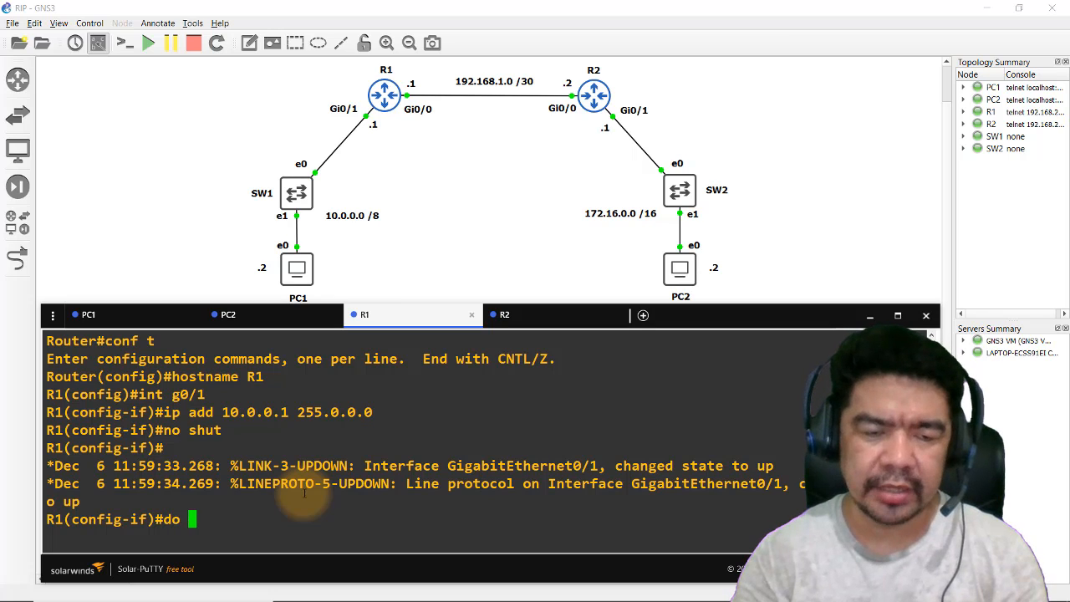
{"action": "type", "text": "sh ip "}
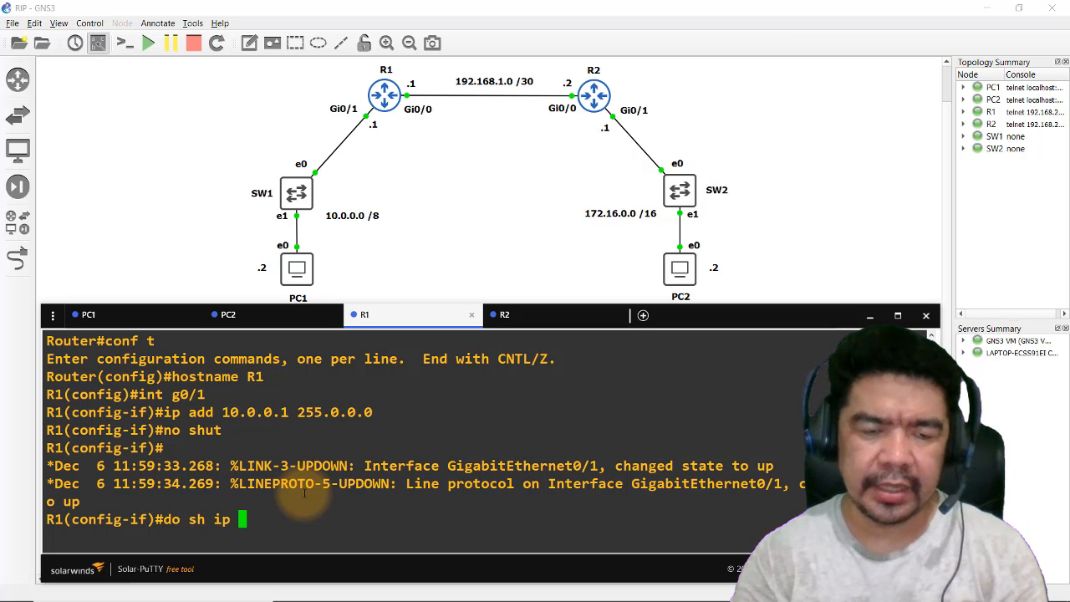
{"action": "type", "text": "int br"}
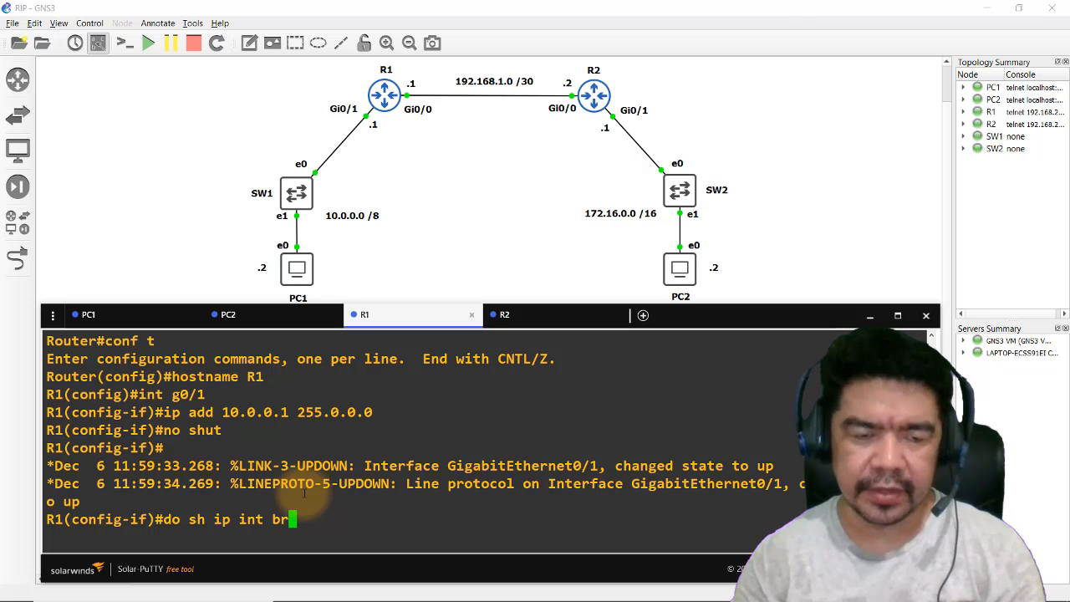
{"action": "key", "text": "Return"}
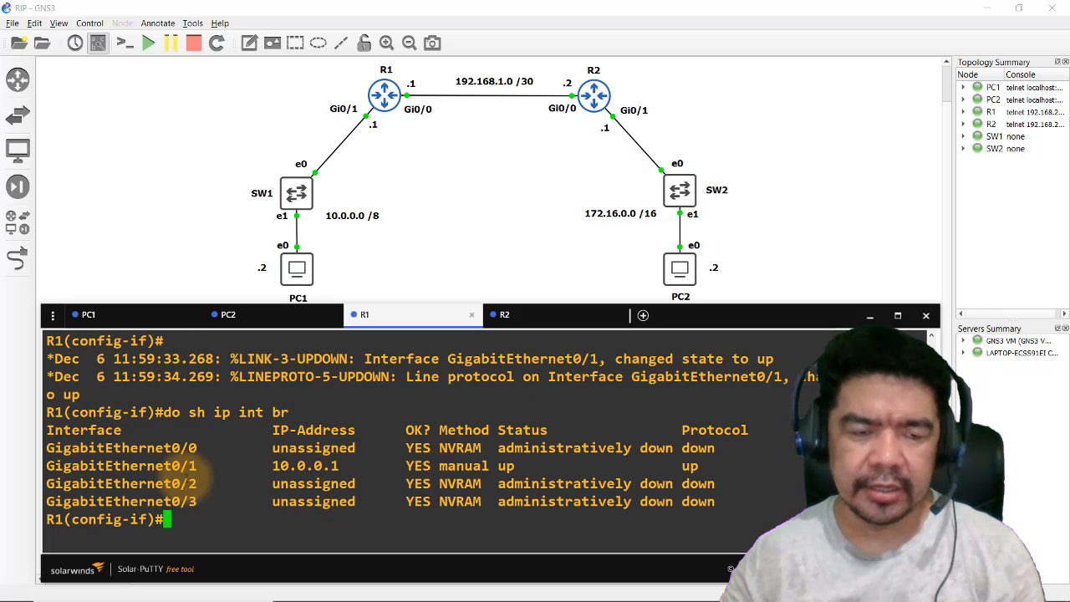
{"action": "left_click_drag", "start_coordinate": [47, 466], "coordinate": [752, 467]}
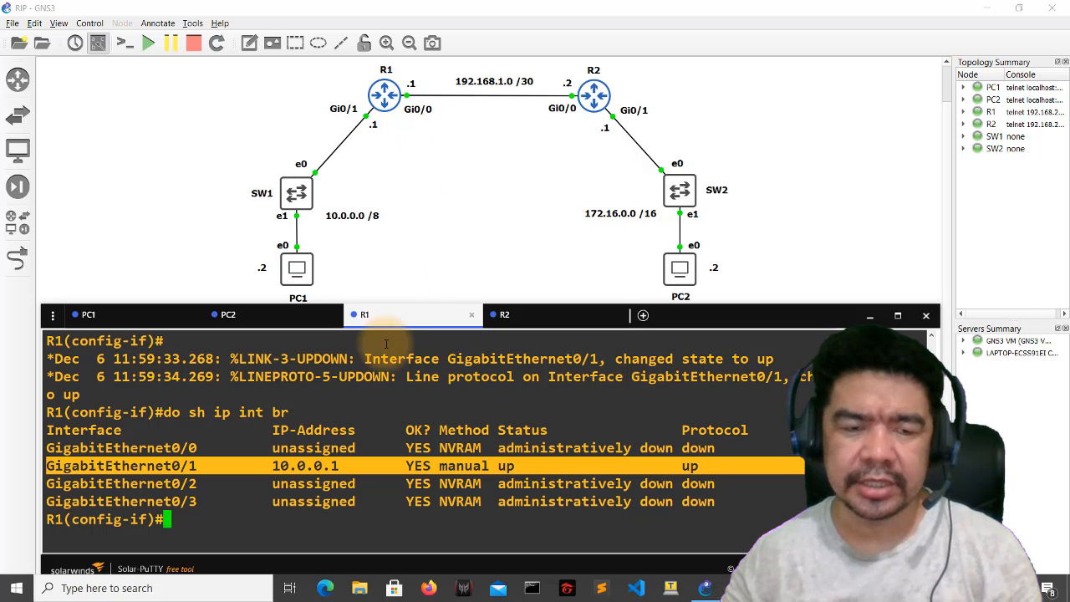
{"action": "left_click", "coordinate": [271, 526]}
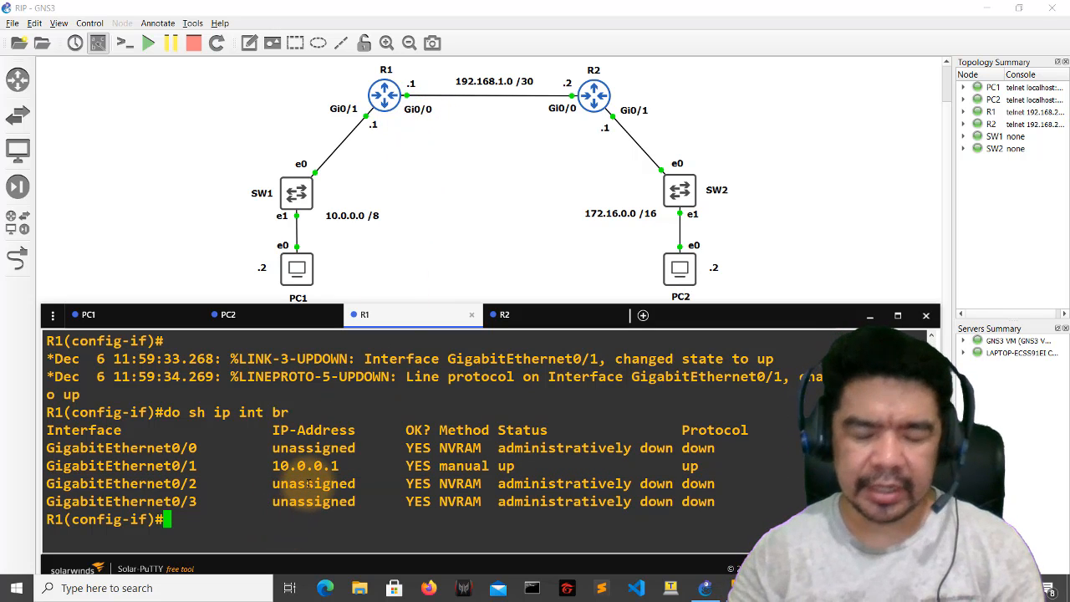
Leave g0/1's configuration and assign R1's interface g0/0 the IP address 192.168.1.1 with mask 255.255.255.252
{"action": "type", "text": "exit"}
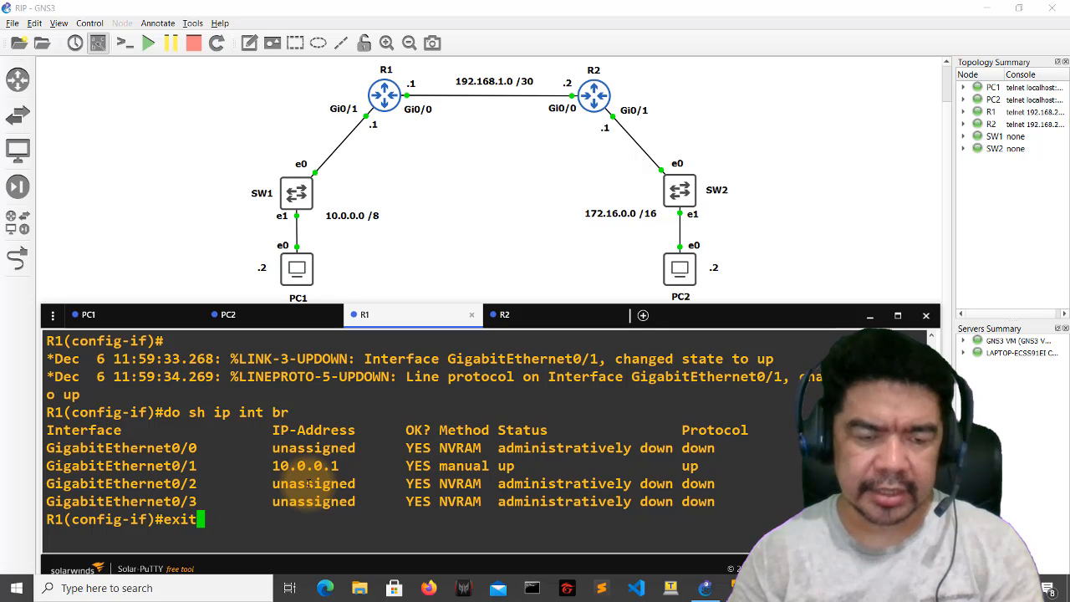
{"action": "key", "text": "Return"}
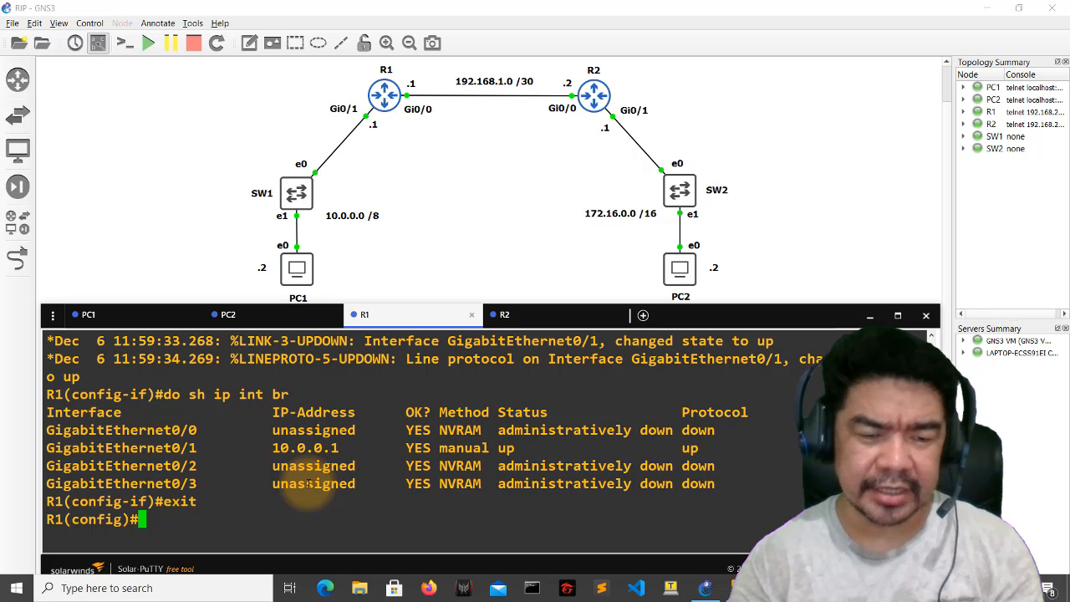
{"action": "type", "text": "int g"}
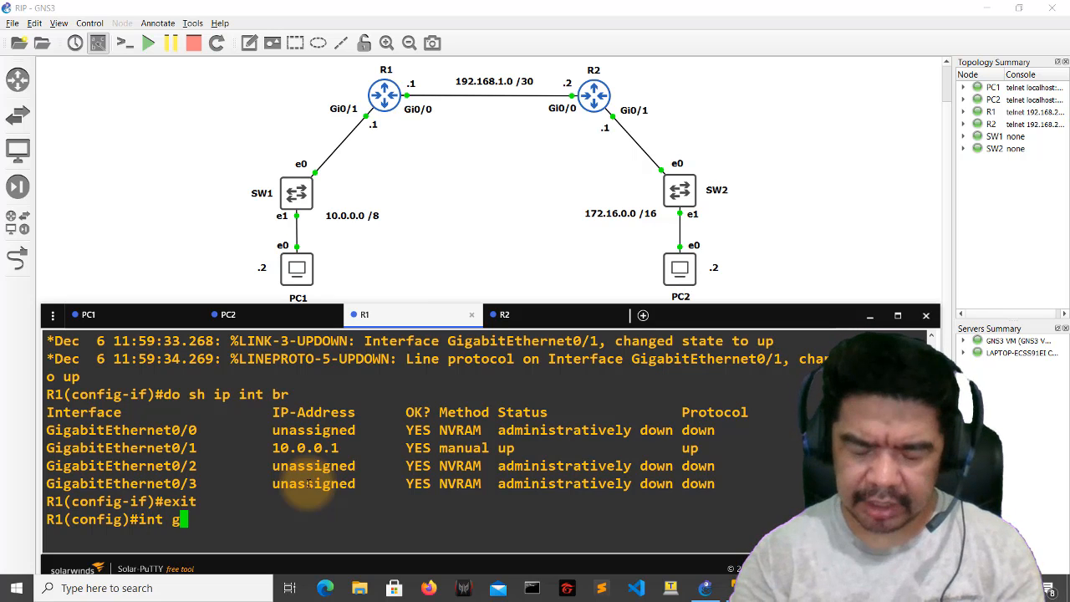
{"action": "type", "text": "0/0"}
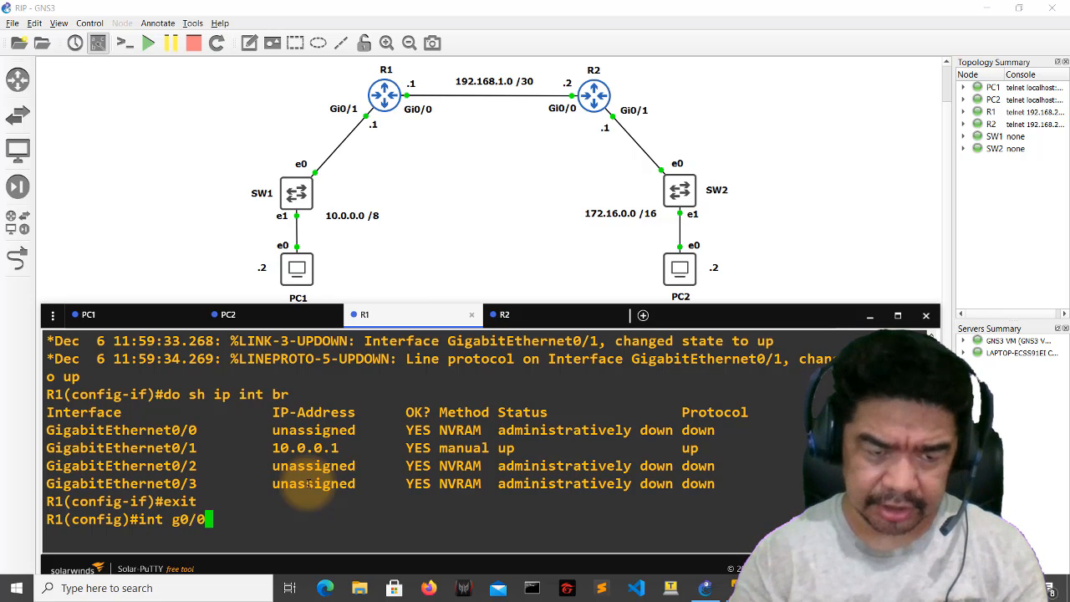
{"action": "key", "text": "Return"}
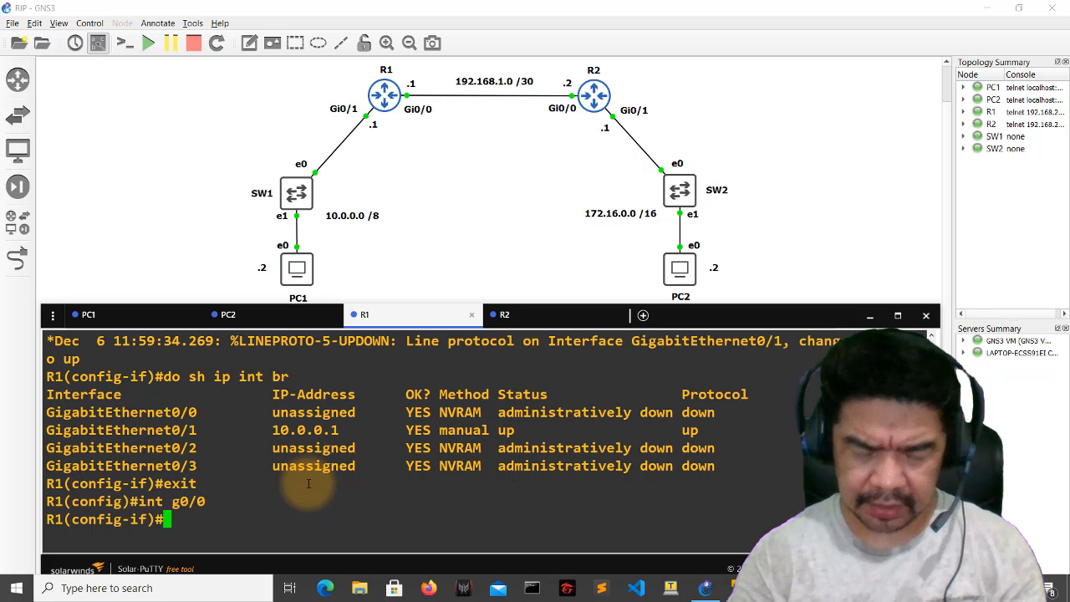
{"action": "type", "text": "ip"}
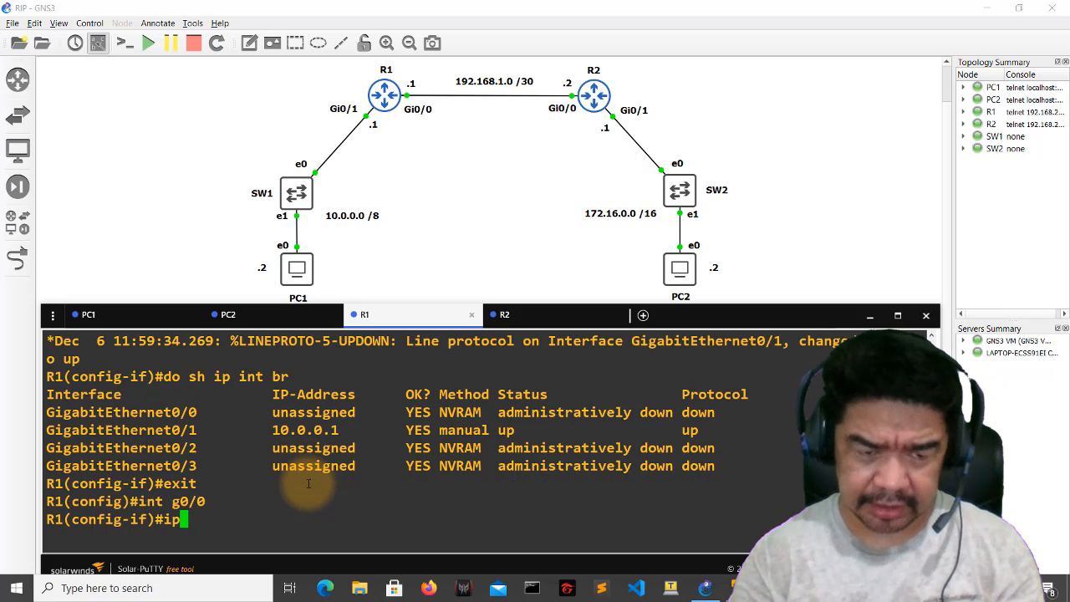
{"action": "type", "text": " add"}
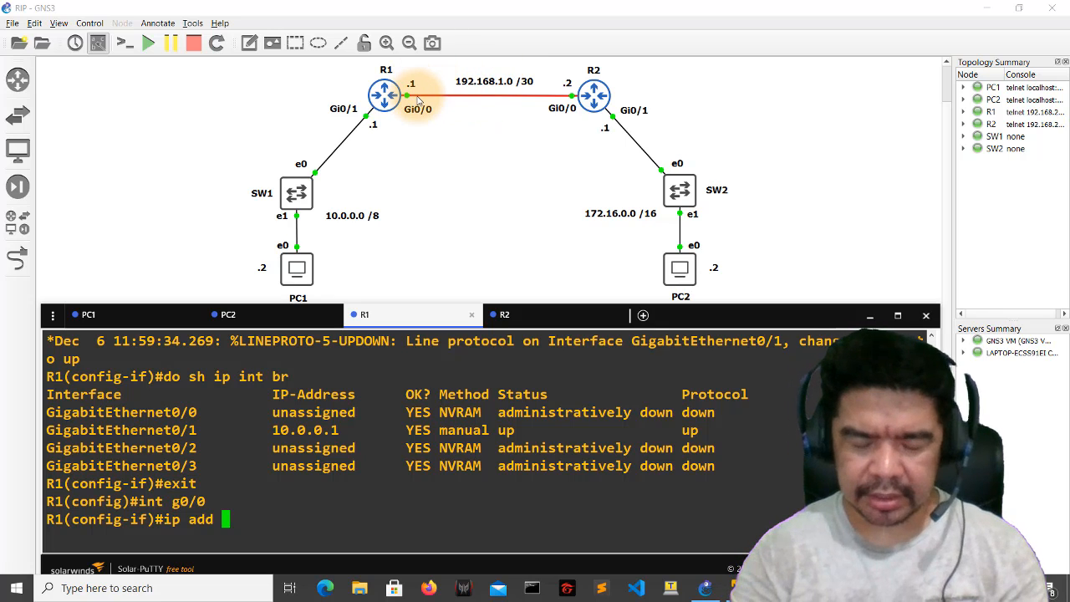
{"action": "type", "text": "192.16"}
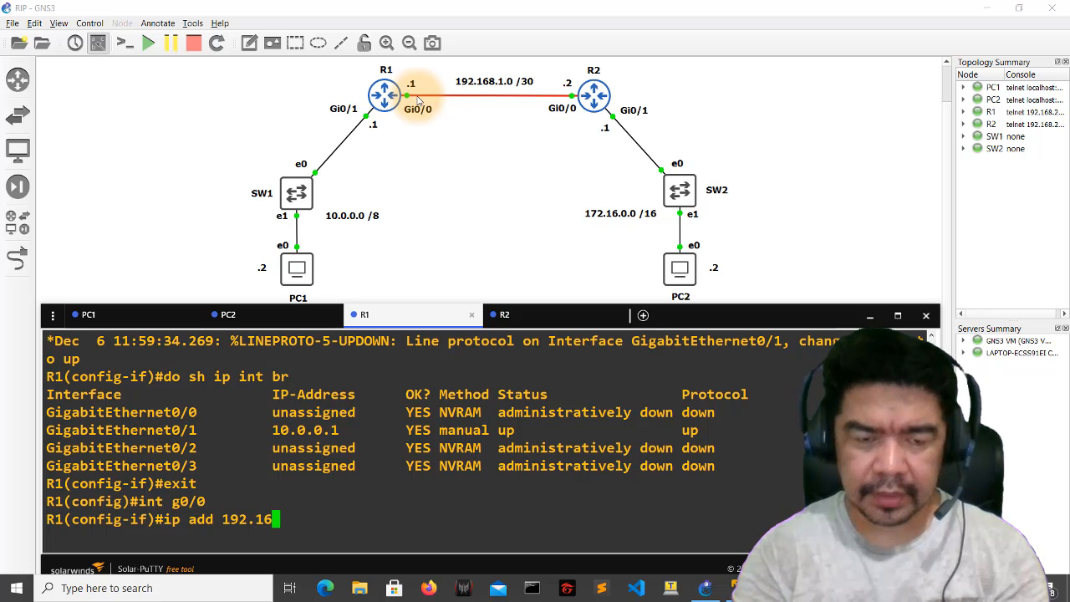
{"action": "type", "text": "7"}
{"action": "key", "text": "BackSpace"}
{"action": "type", "text": "8"}
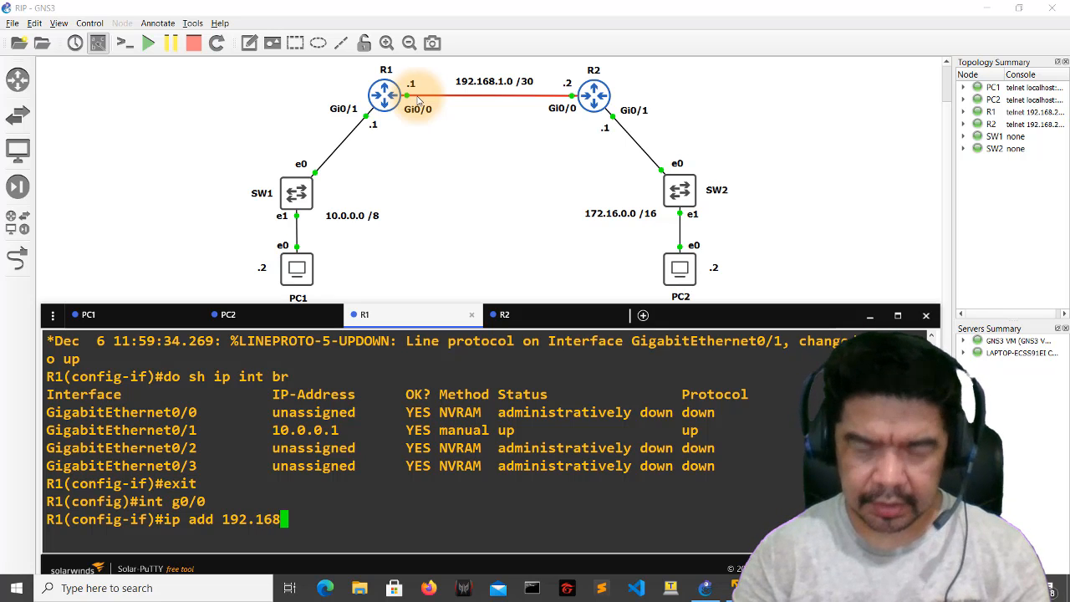
{"action": "type", "text": ".1.1"}
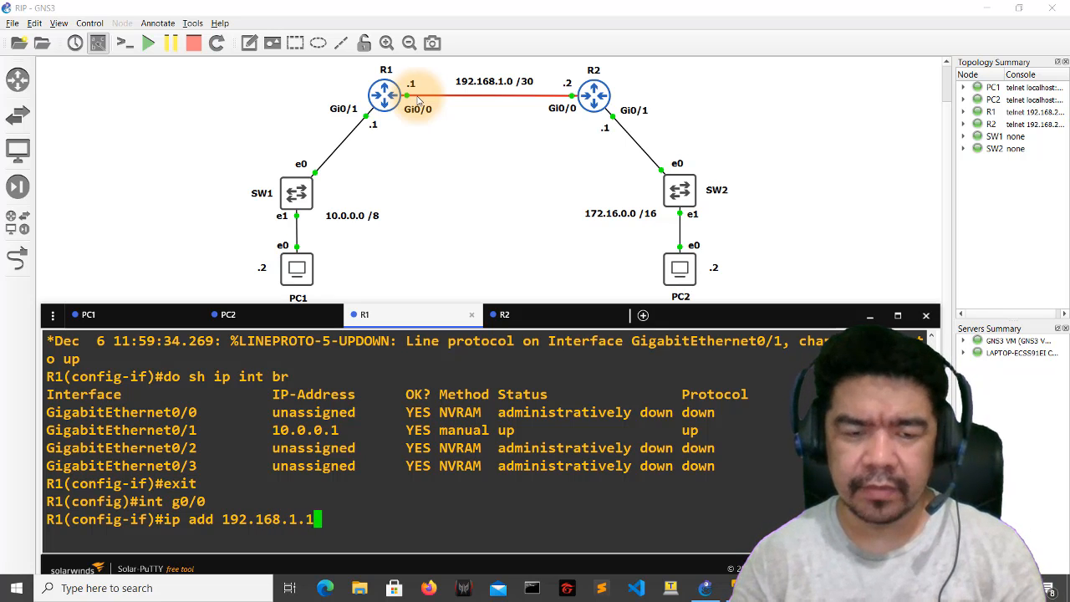
{"action": "type", "text": " 255.2"}
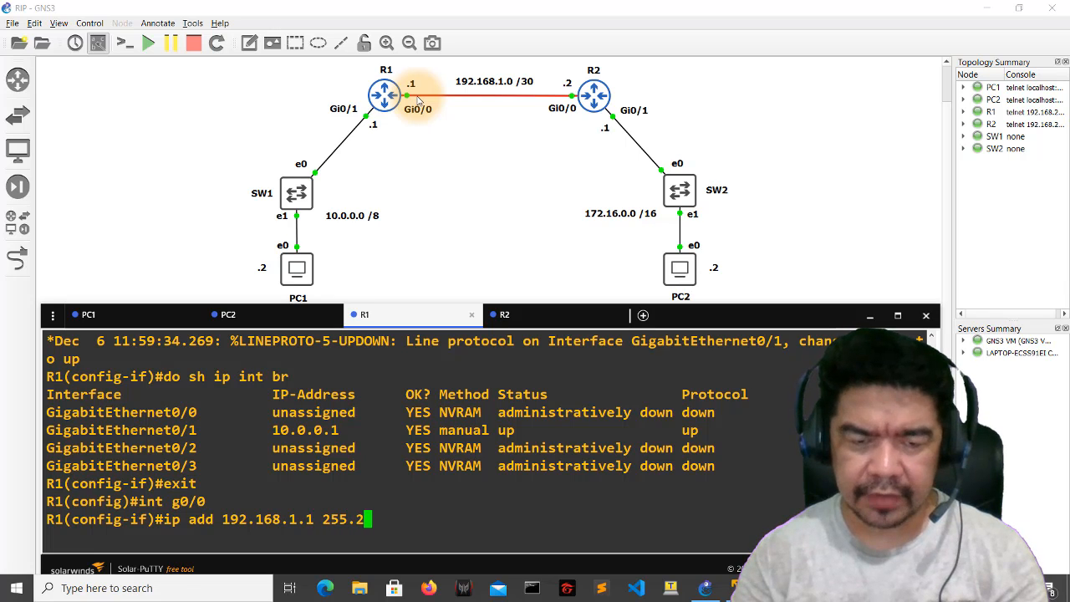
{"action": "type", "text": "55.255.252"}
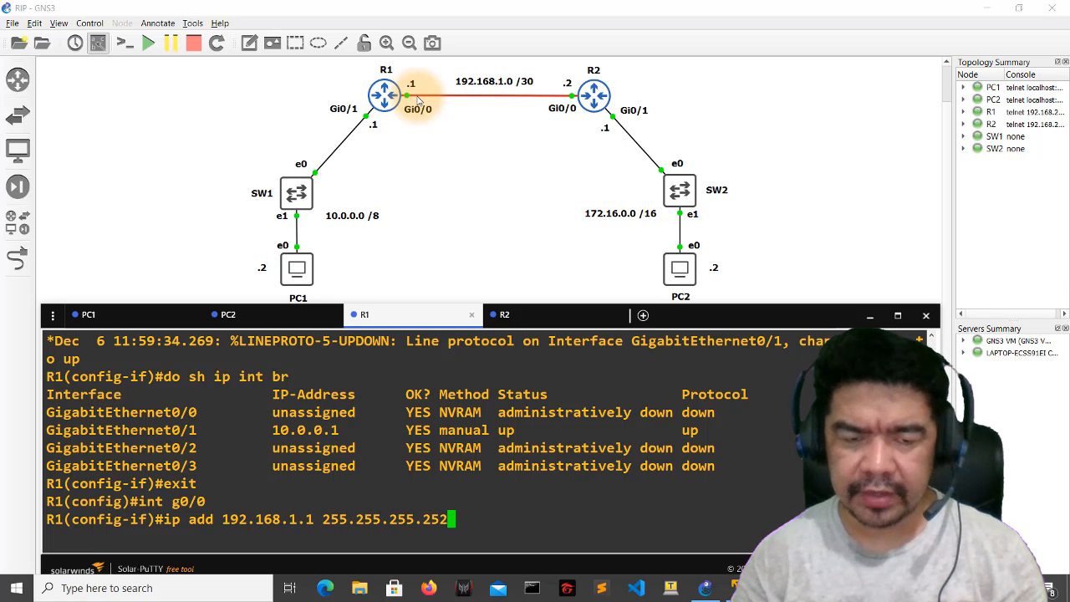
{"action": "key", "text": "Return"}
Enable R1's interface g0/0 with no shut and return to global configuration mode
{"action": "type", "text": "no "}
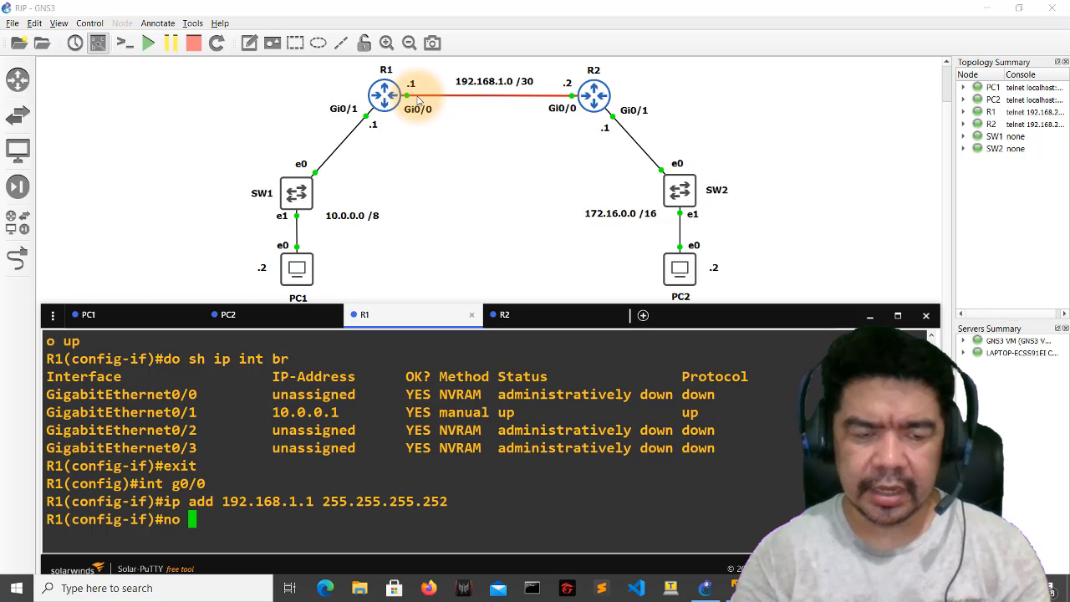
{"action": "type", "text": "shut"}
{"action": "key", "text": "Return"}
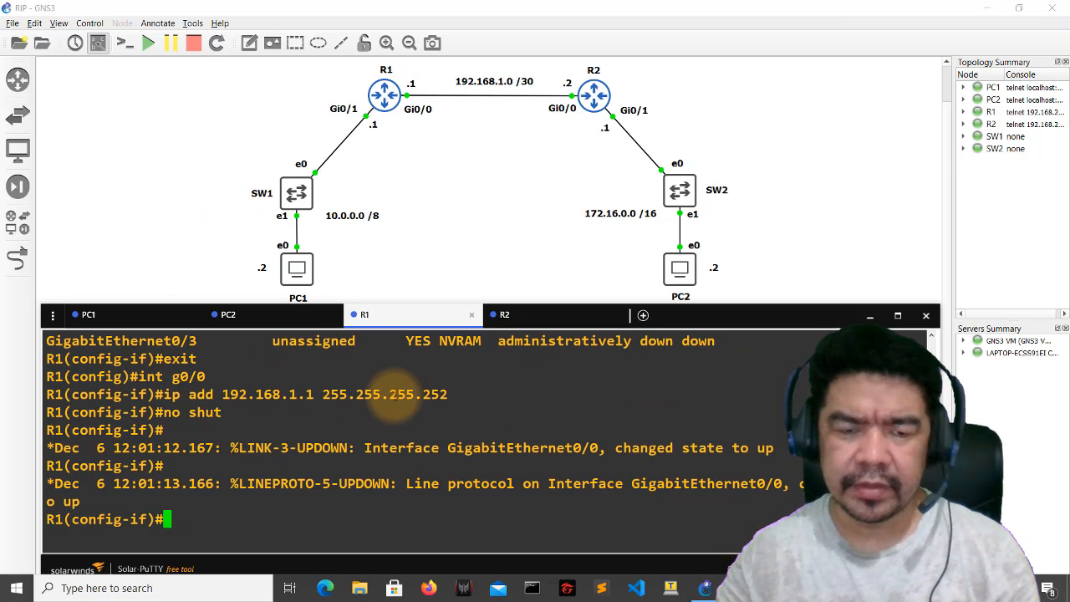
{"action": "left_click_drag", "start_coordinate": [449, 396], "coordinate": [423, 395]}
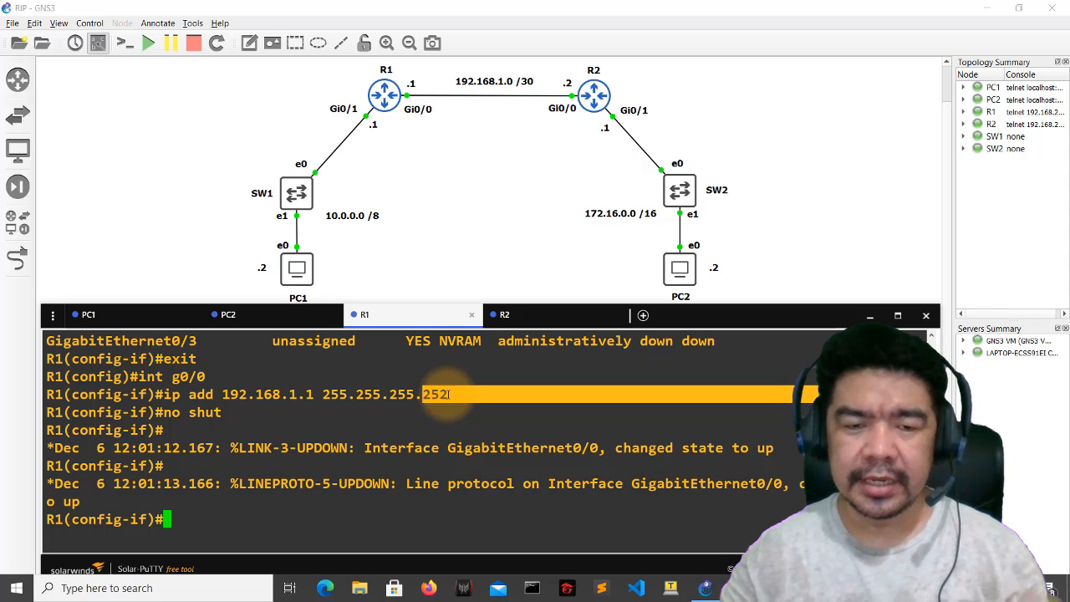
{"action": "left_click", "coordinate": [415, 393]}
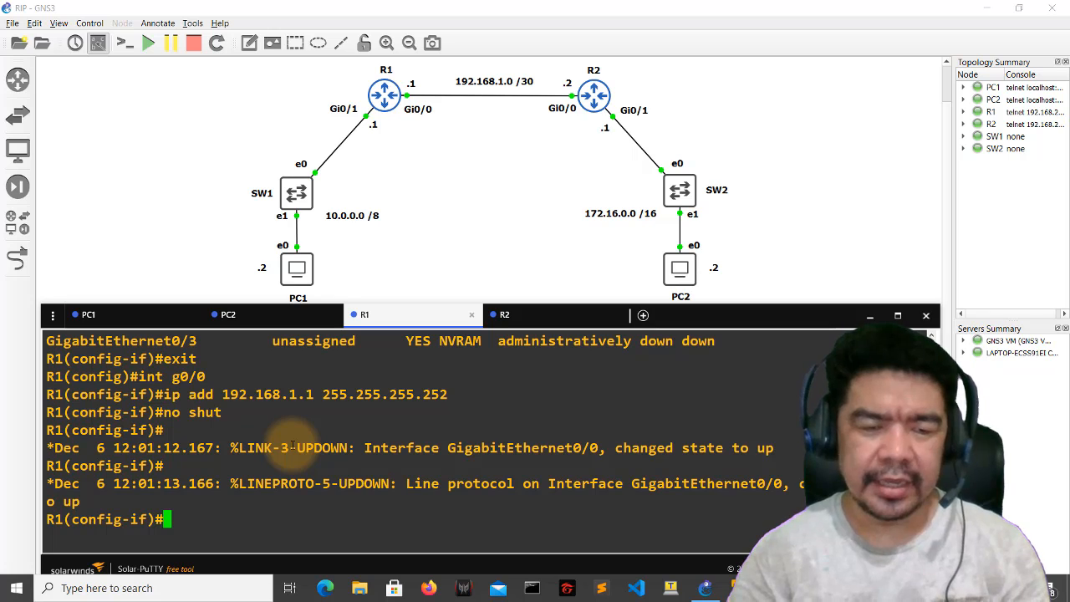
{"action": "type", "text": "exit"}
{"action": "key", "text": "Return"}
{"action": "type", "text": "int g"}
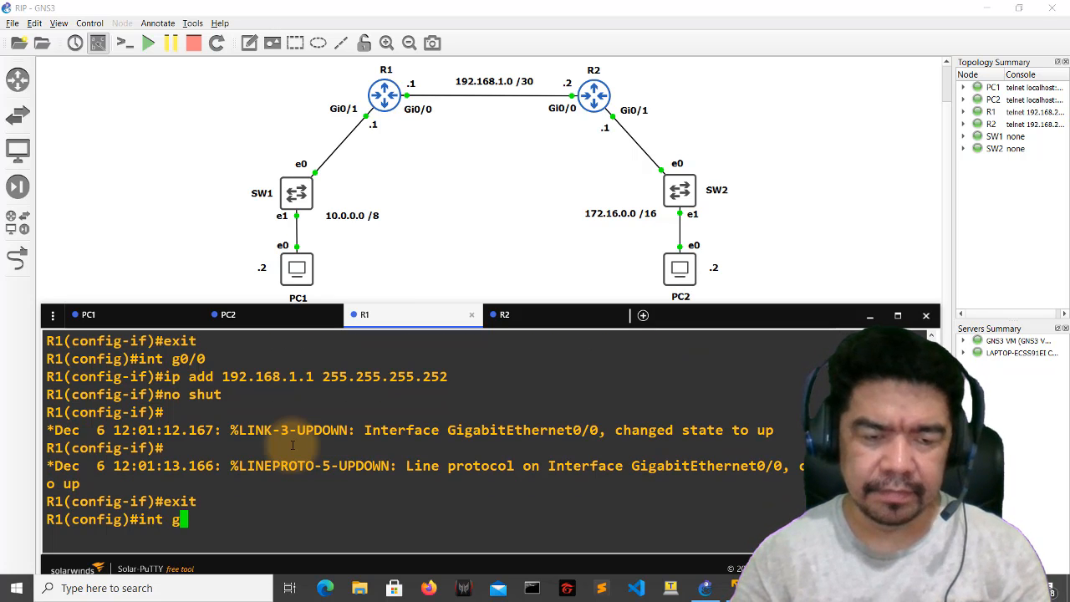
{"action": "key", "text": "BackSpace"}
{"action": "key", "text": "BackSpace"}
{"action": "key", "text": "BackSpace"}
{"action": "key", "text": "BackSpace"}
{"action": "key", "text": "BackSpace"}
Display R1's brief IP interface summary and check the address, status and protocol of GigabitEthernet0/0
{"action": "type", "text": "do "}
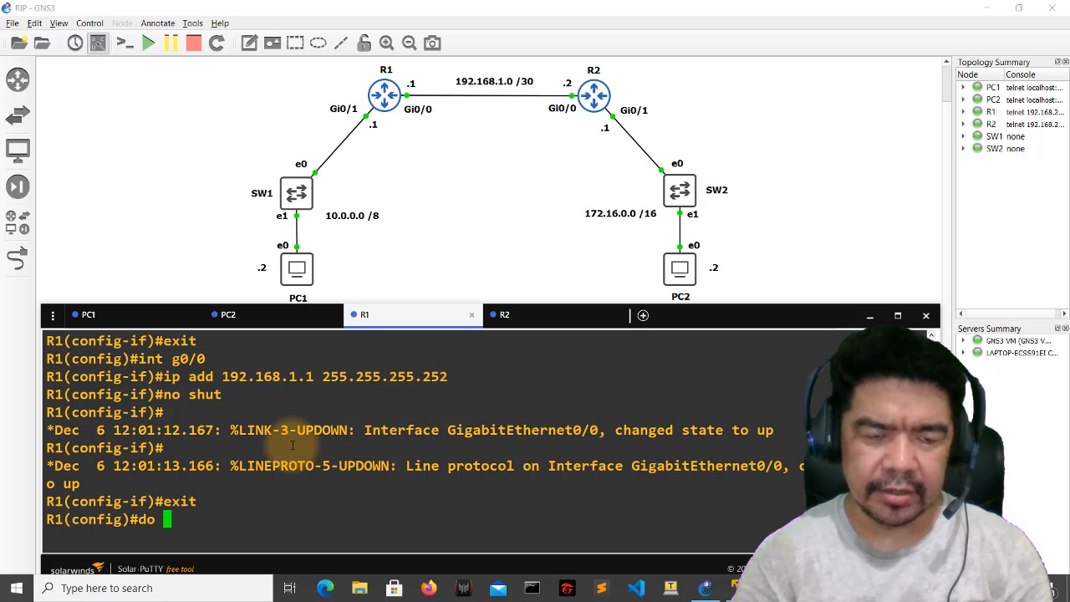
{"action": "type", "text": "sh ip int "}
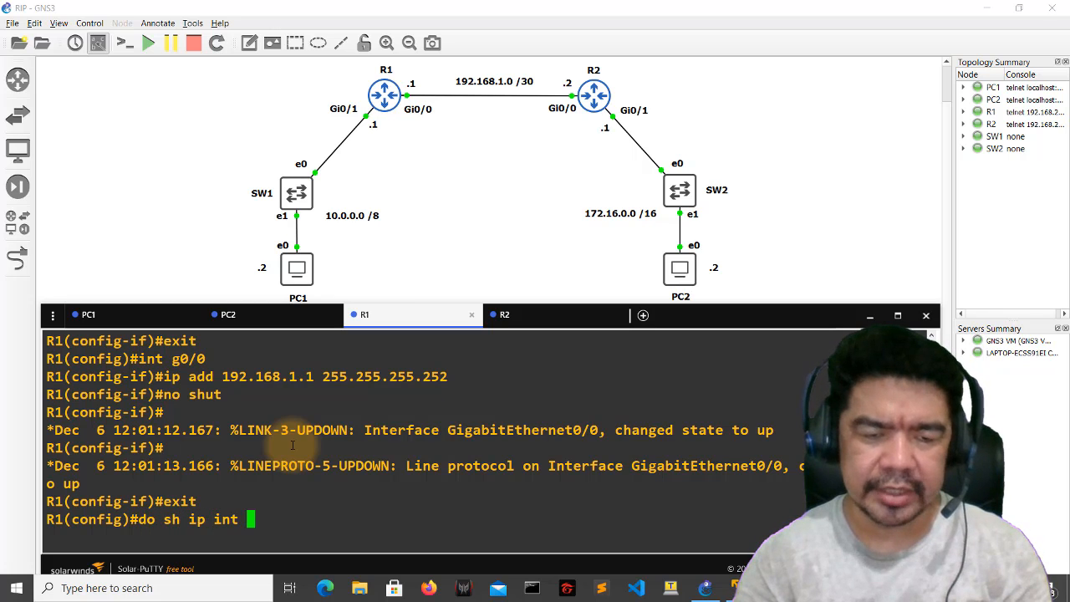
{"action": "type", "text": "br"}
{"action": "key", "text": "Return"}
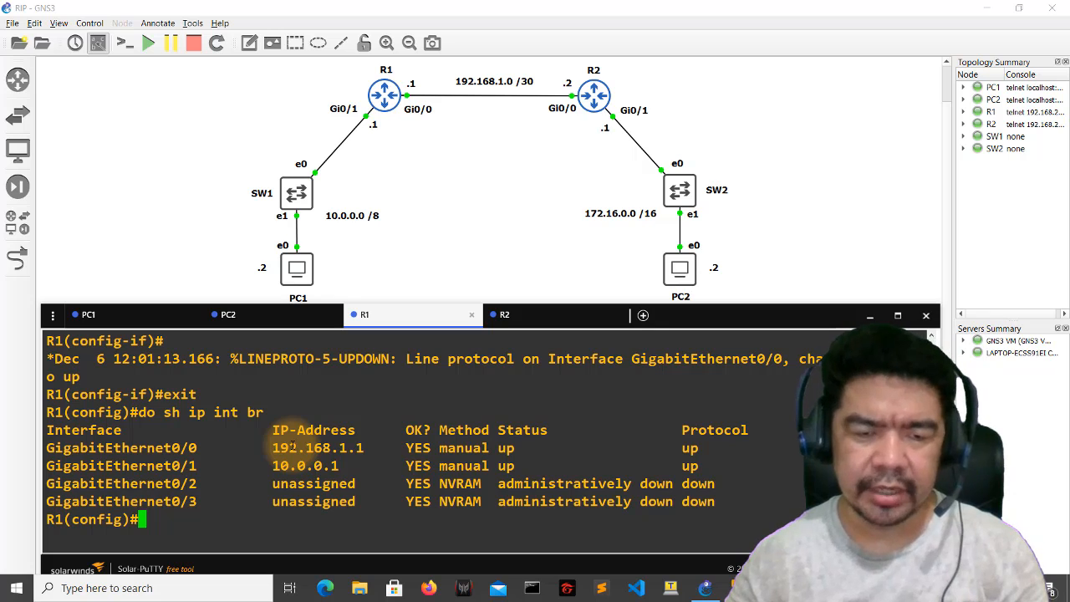
{"action": "left_click_drag", "start_coordinate": [266, 447], "coordinate": [369, 447]}
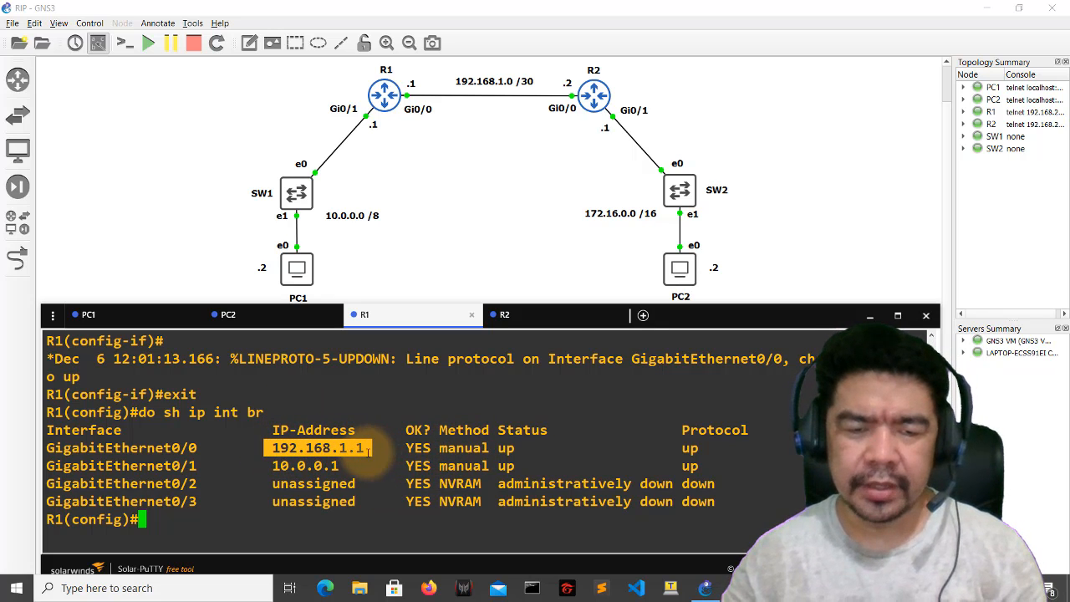
{"action": "left_click_drag", "start_coordinate": [490, 448], "coordinate": [530, 448]}
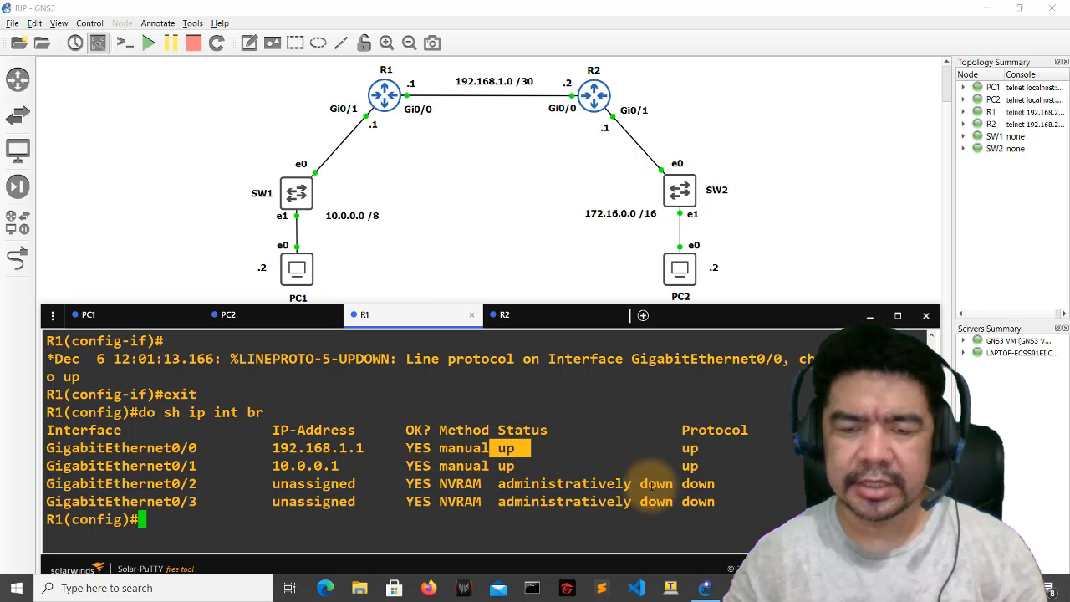
{"action": "left_click_drag", "start_coordinate": [680, 449], "coordinate": [803, 448]}
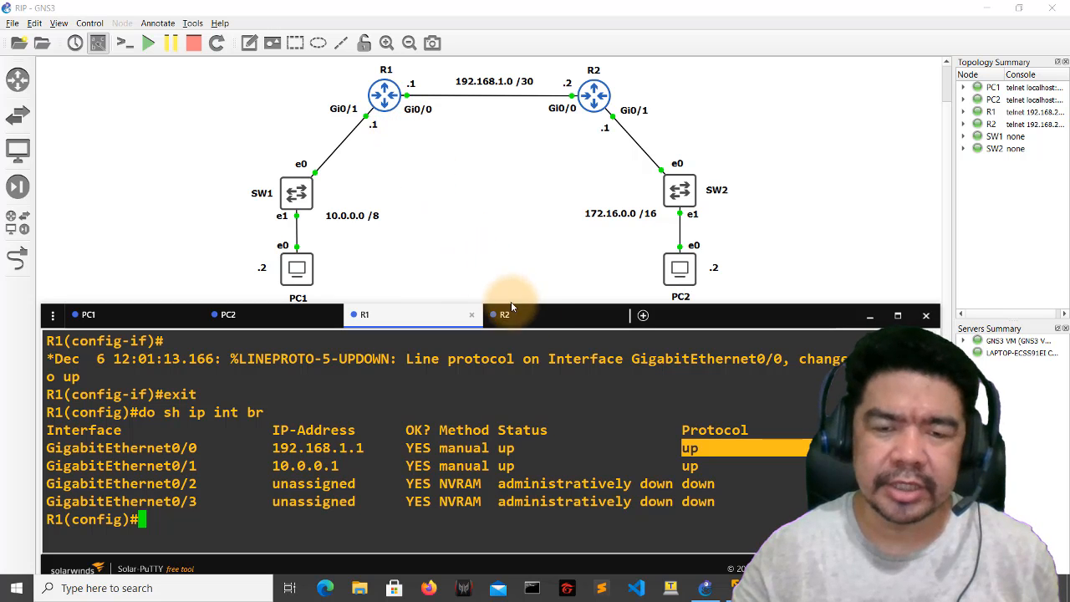
In R2's console, enter global configuration mode and assign interface gi0/0 the IP address 192.168.1.2 with mask 255.255.255.252
{"action": "left_click", "coordinate": [537, 316]}
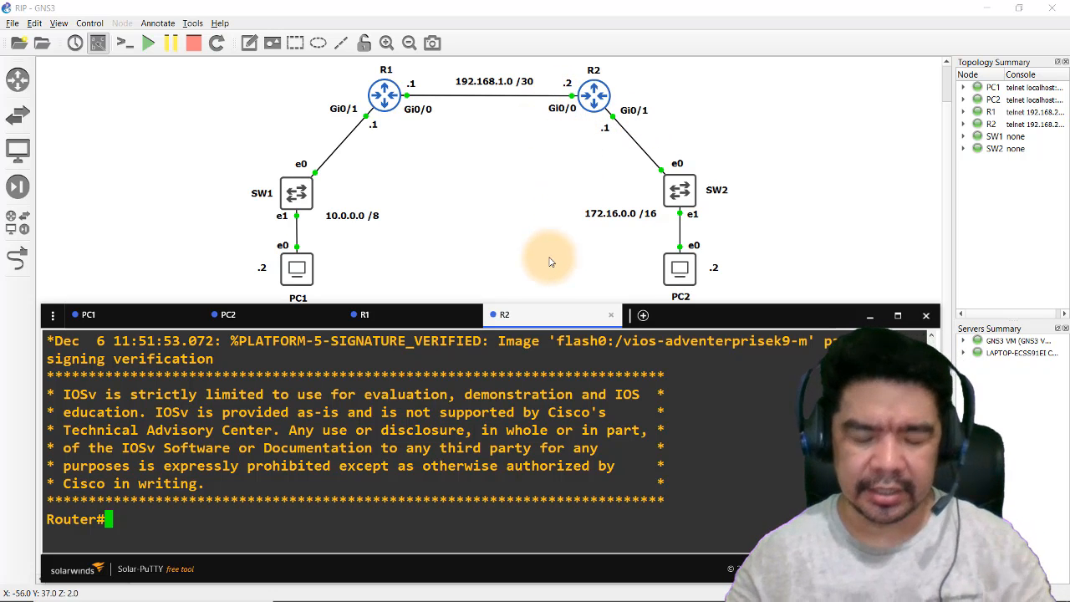
{"action": "type", "text": "conf t"}
{"action": "key", "text": "Return"}
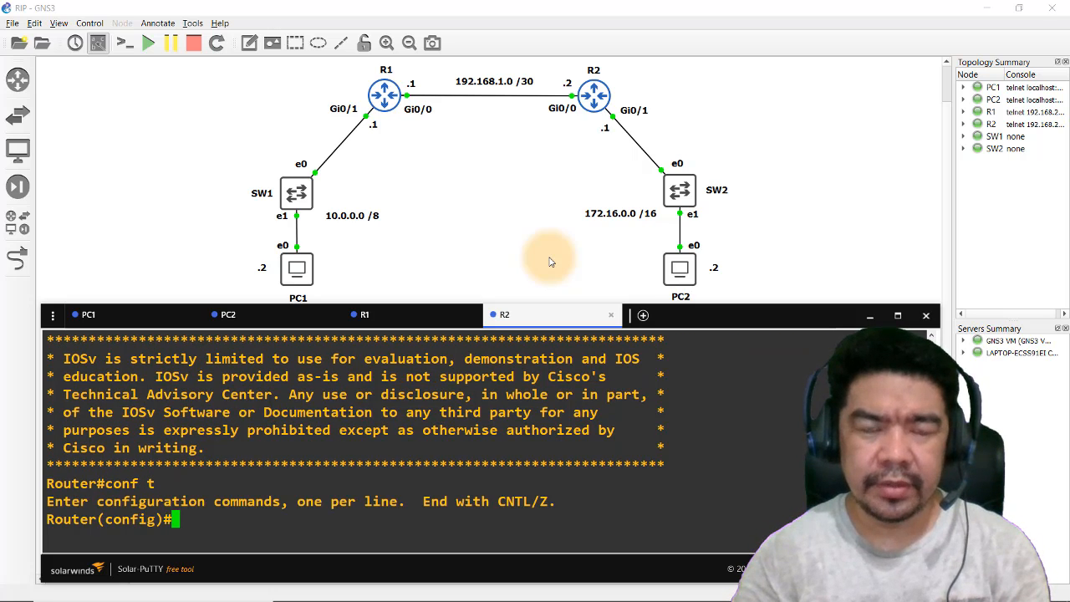
{"action": "type", "text": "int g"}
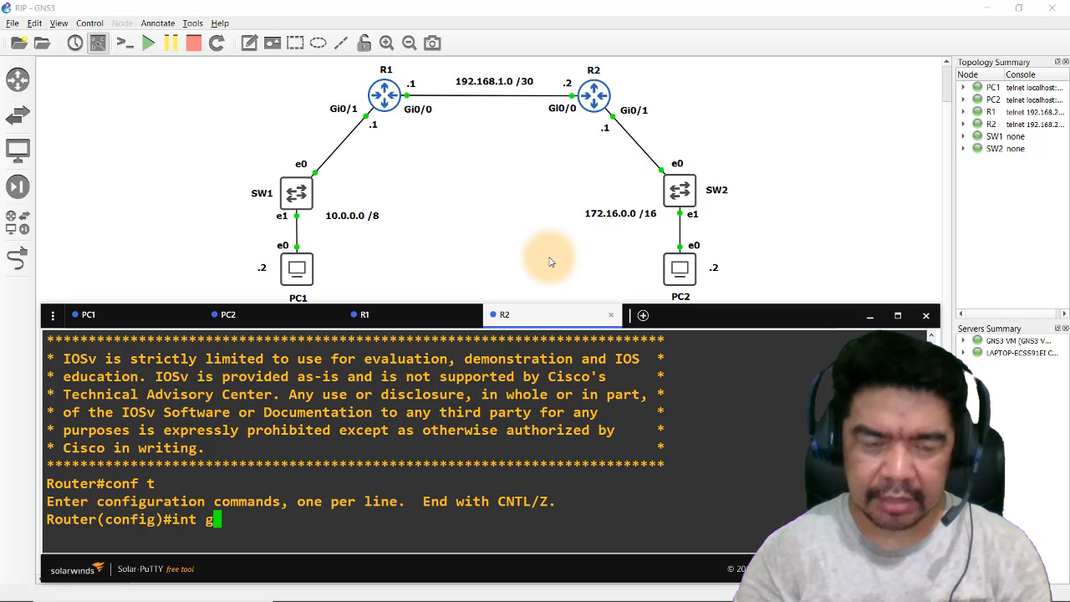
{"action": "type", "text": "i0/0"}
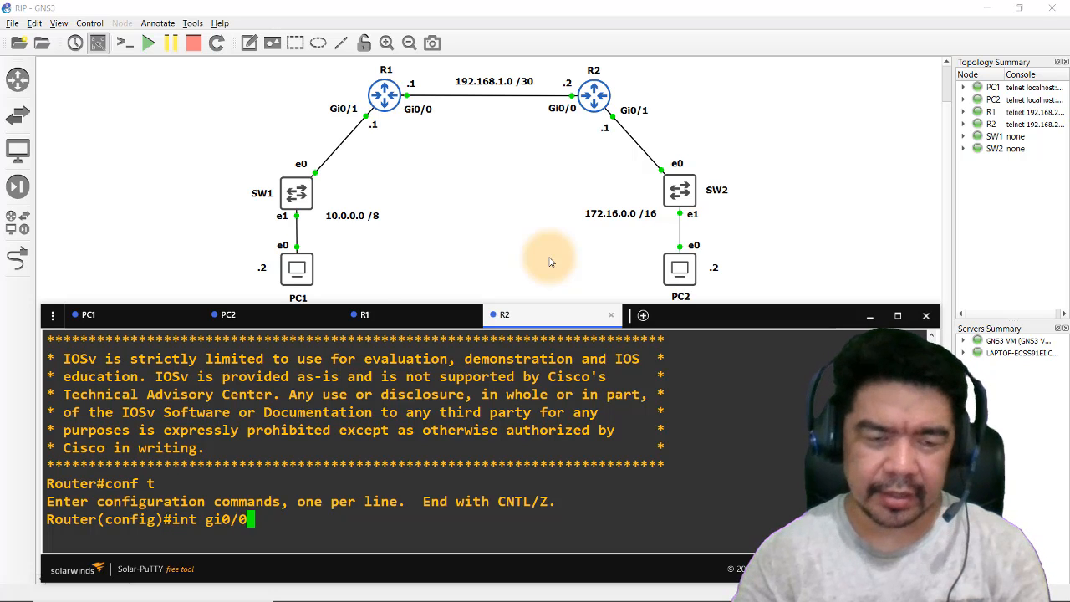
{"action": "key", "text": "Return"}
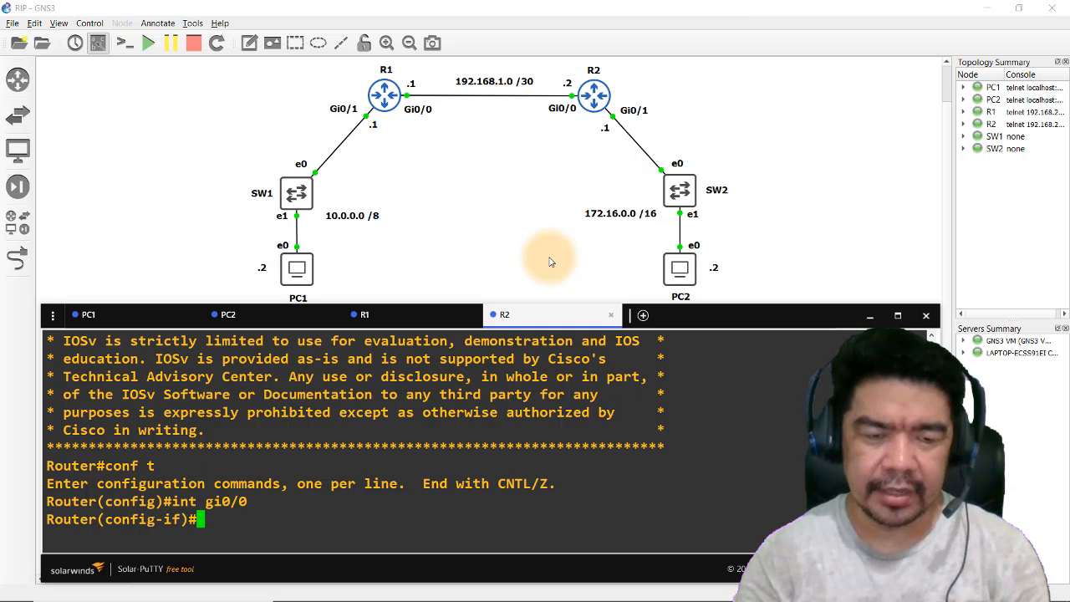
{"action": "type", "text": "ip add"}
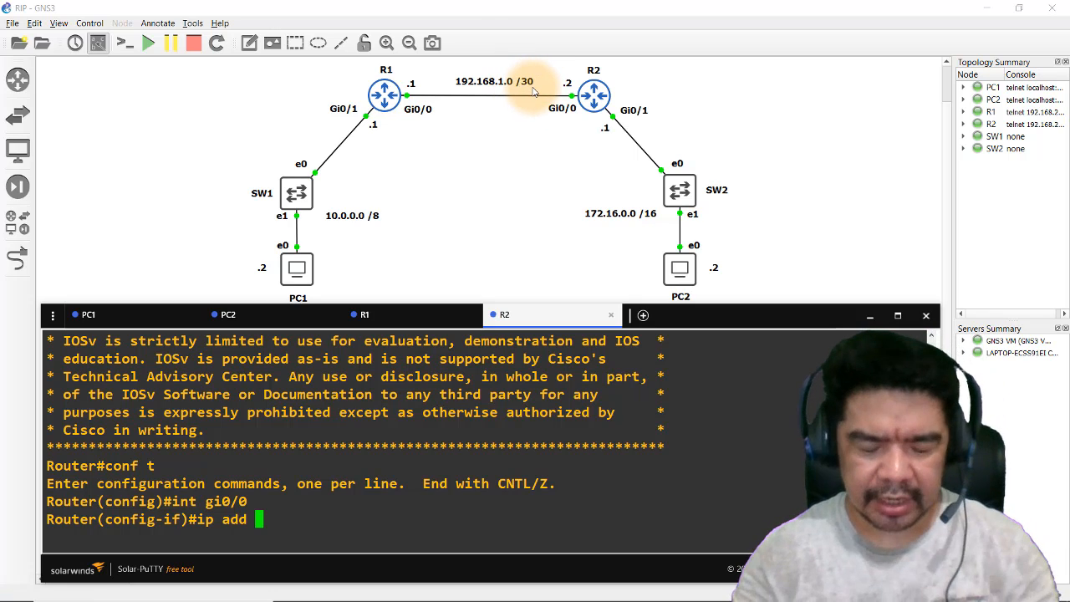
{"action": "type", "text": "192.16"}
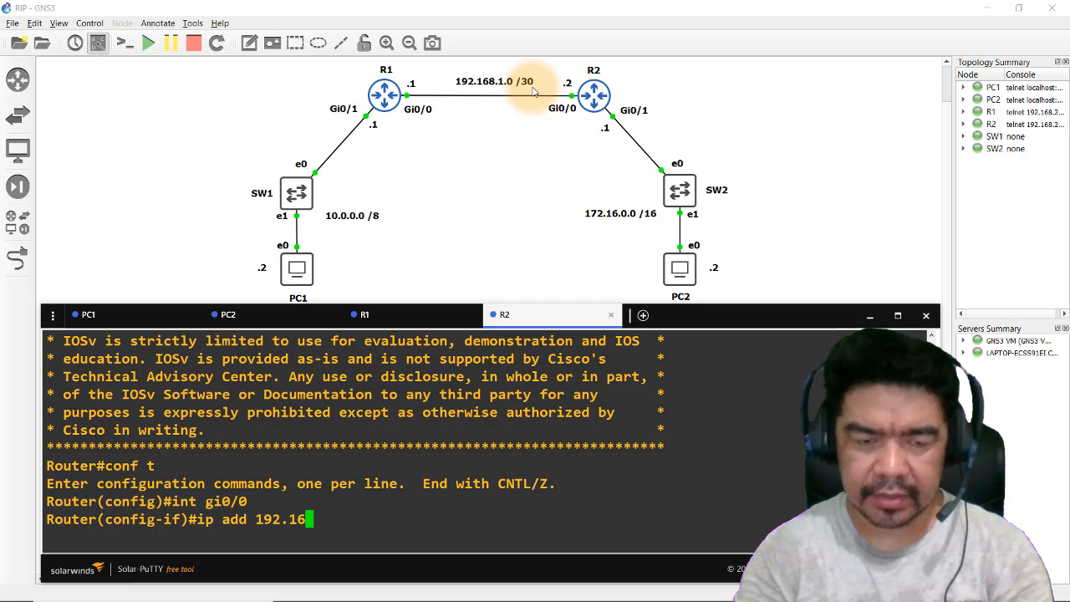
{"action": "type", "text": "8.1.2 25"}
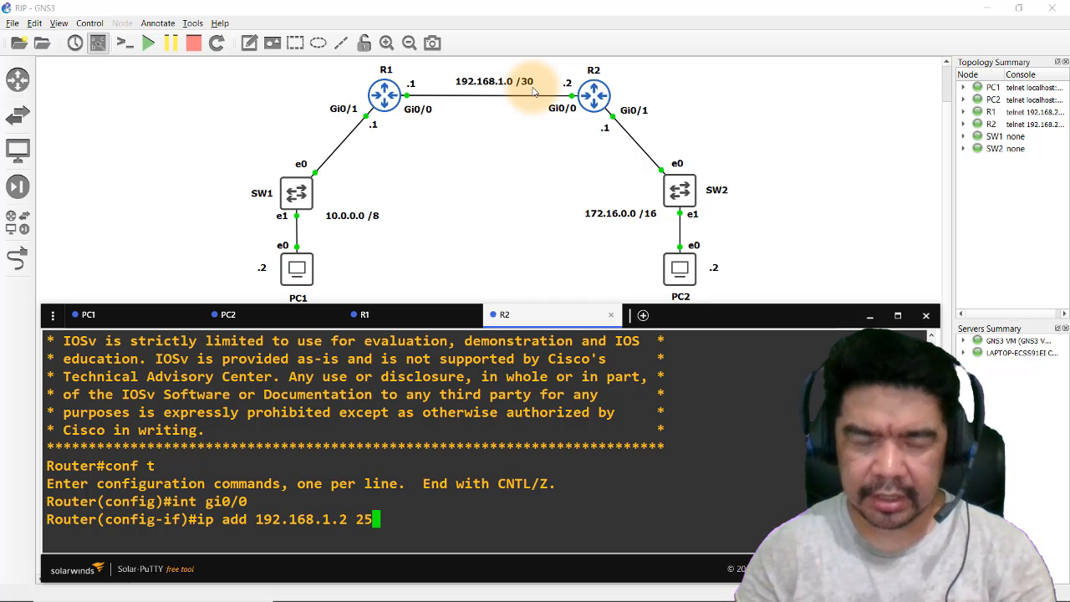
{"action": "type", "text": "5.255.255.252"}
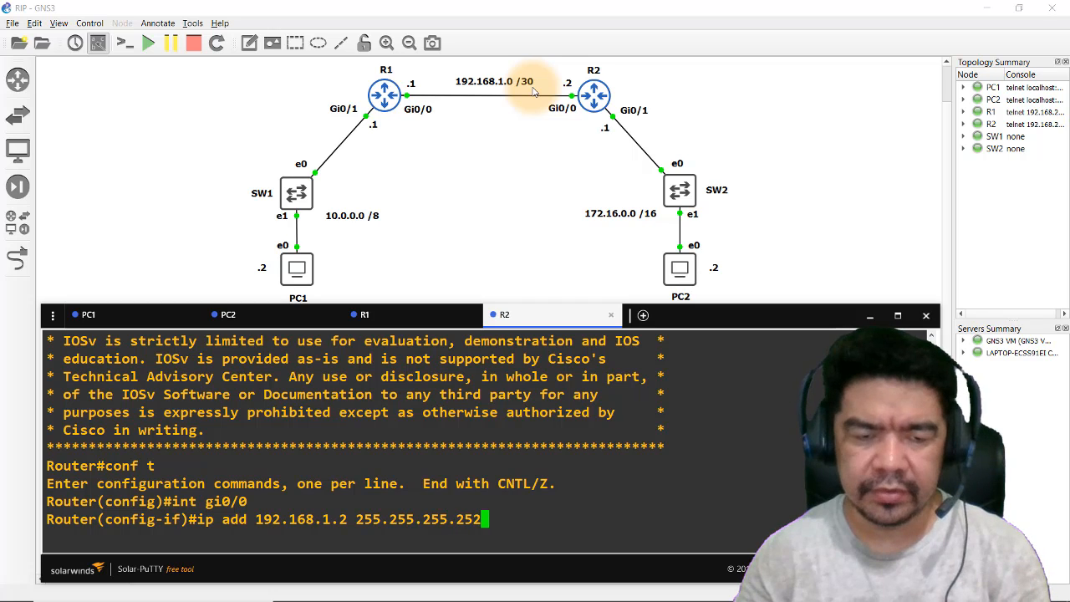
{"action": "key", "text": "Return"}
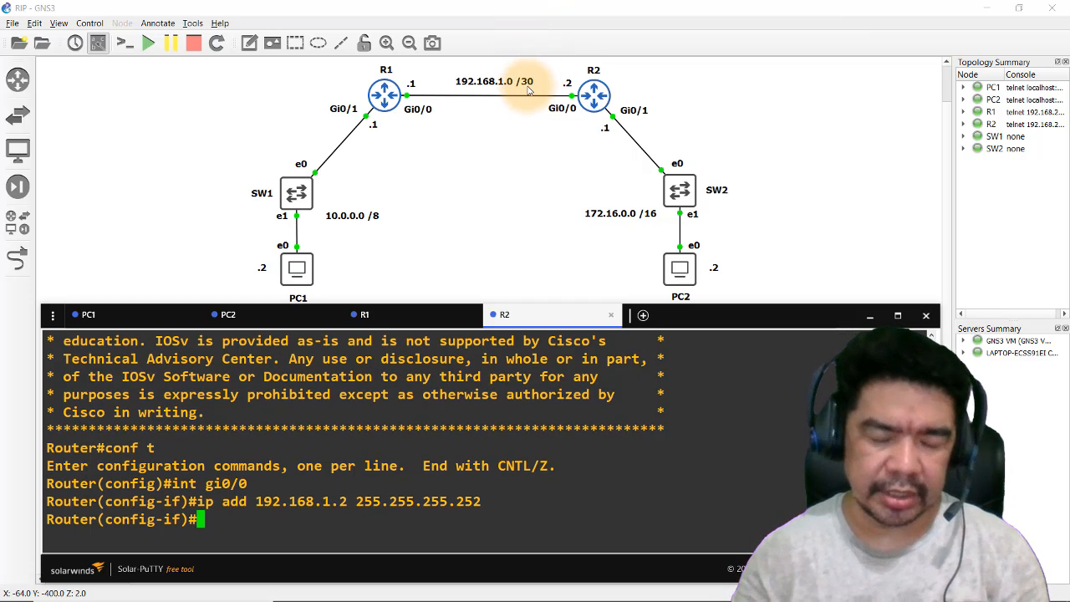
Enable R2's interface gi0/0 with no shut and return to global configuration mode
{"action": "type", "text": "no shut"}
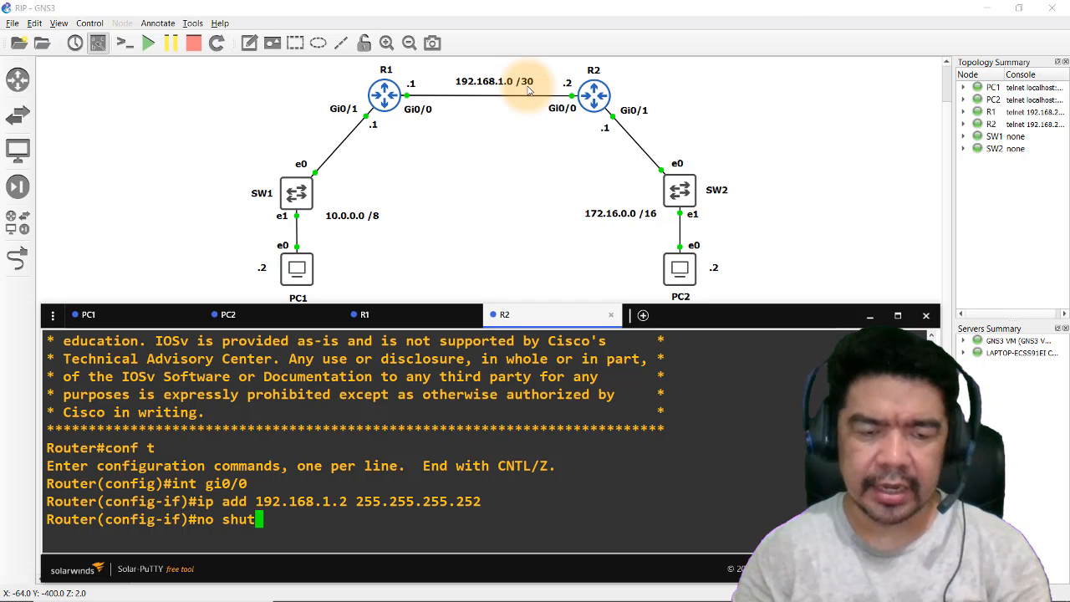
{"action": "key", "text": "Return"}
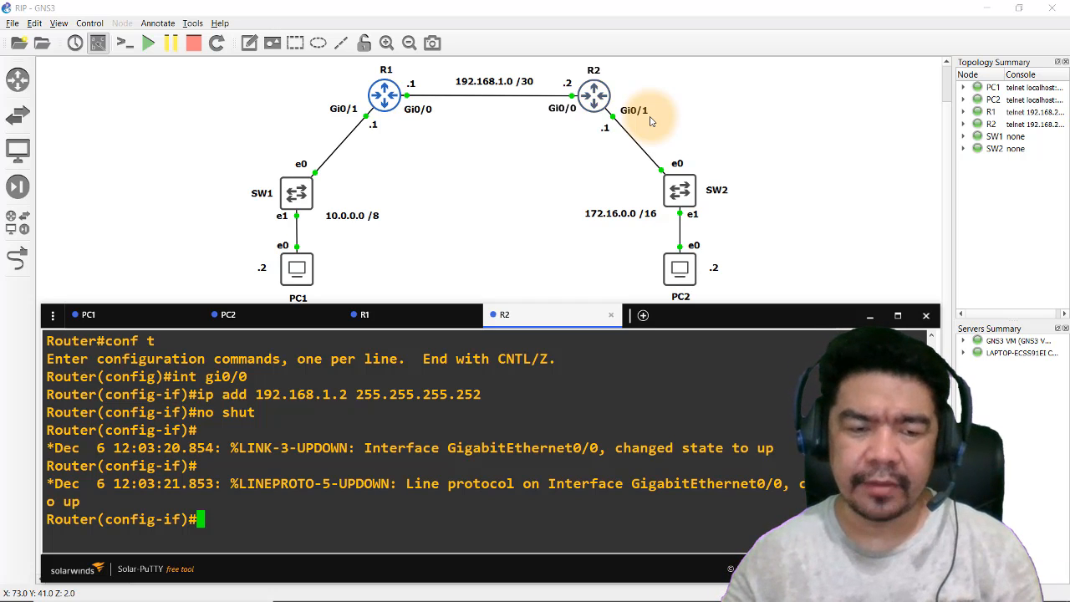
{"action": "type", "text": "exit"}
{"action": "key", "text": "Return"}
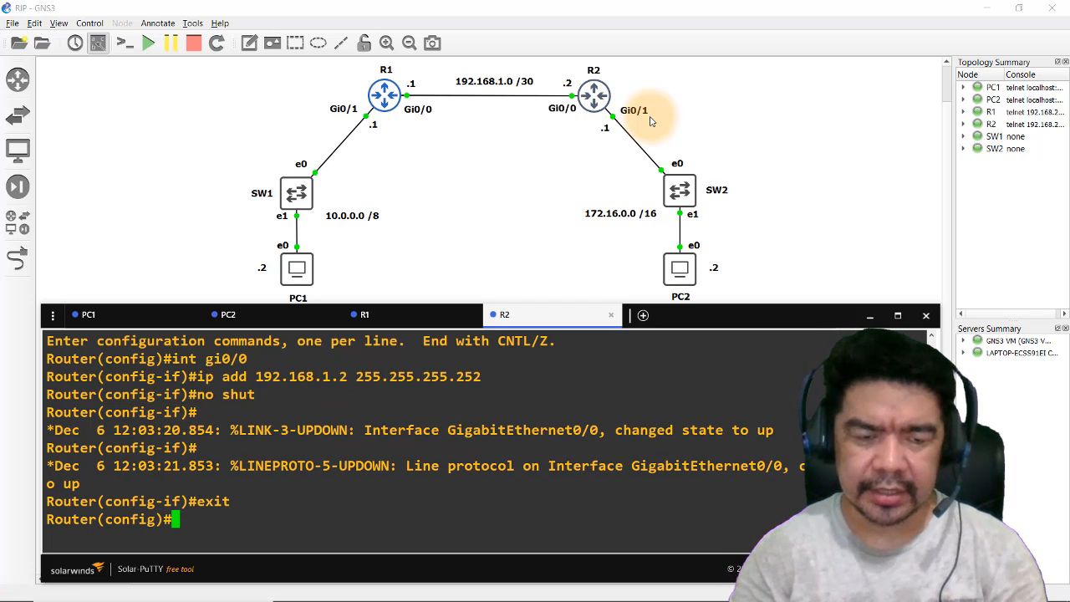
Enter interface configuration mode for R2's interface gi0/1, correcting the mistyped interface number
{"action": "type", "text": "int gi-/1"}
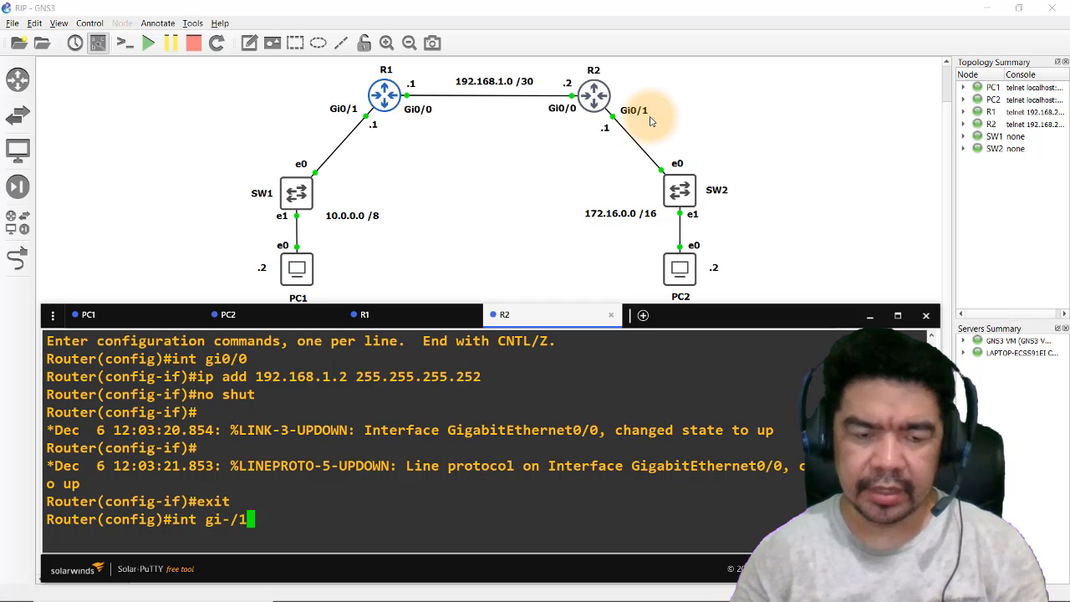
{"action": "key", "text": "Return"}
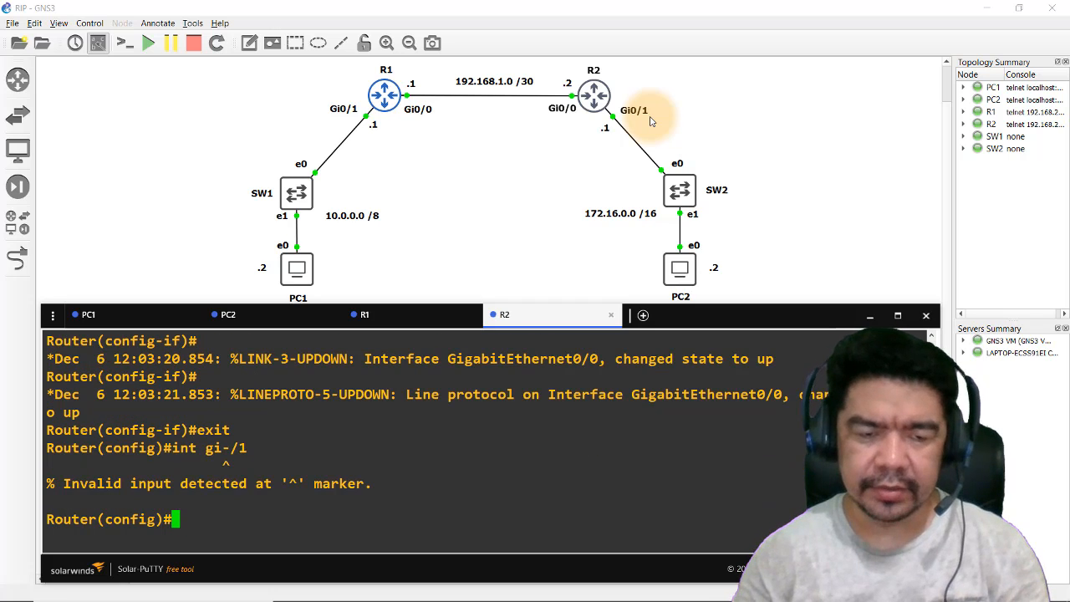
{"action": "key", "text": "Up"}
{"action": "key", "text": "Left"}
{"action": "key", "text": "Left"}
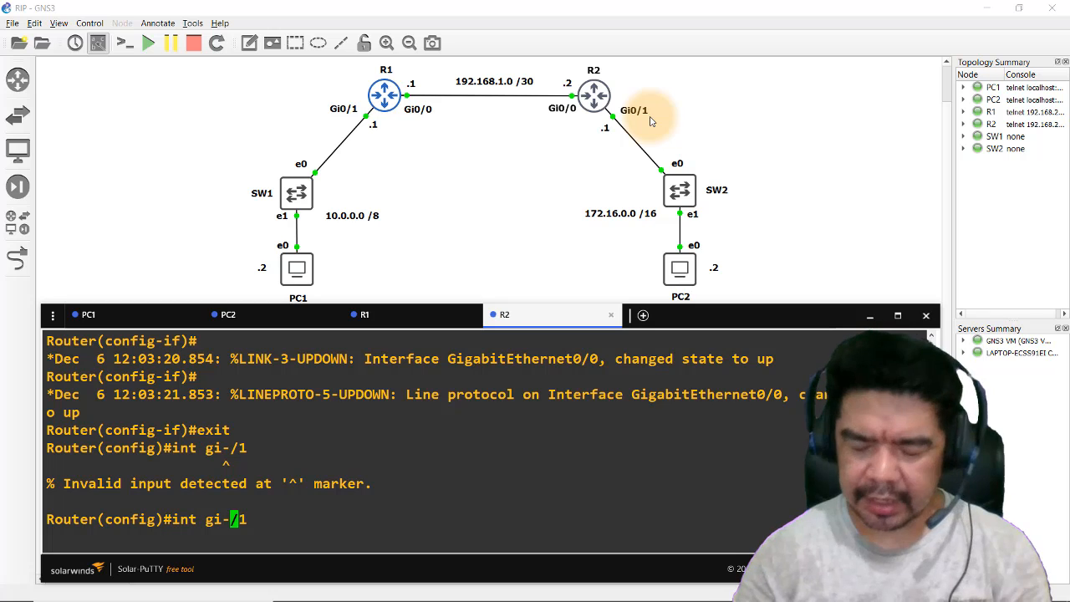
{"action": "key", "text": "BackSpace"}
{"action": "type", "text": "0"}
{"action": "key", "text": "Return"}
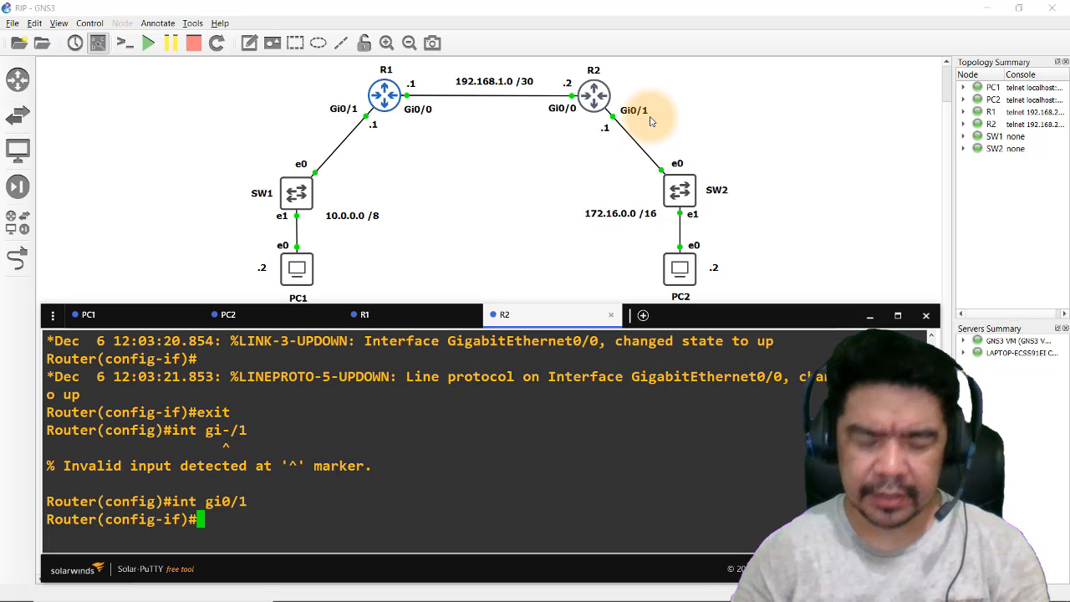
Assign R2's interface gi0/1 the IP address 172.16.0.1 with mask 255.255.0.0 and enable it with no shut
{"action": "type", "text": "ip add"}
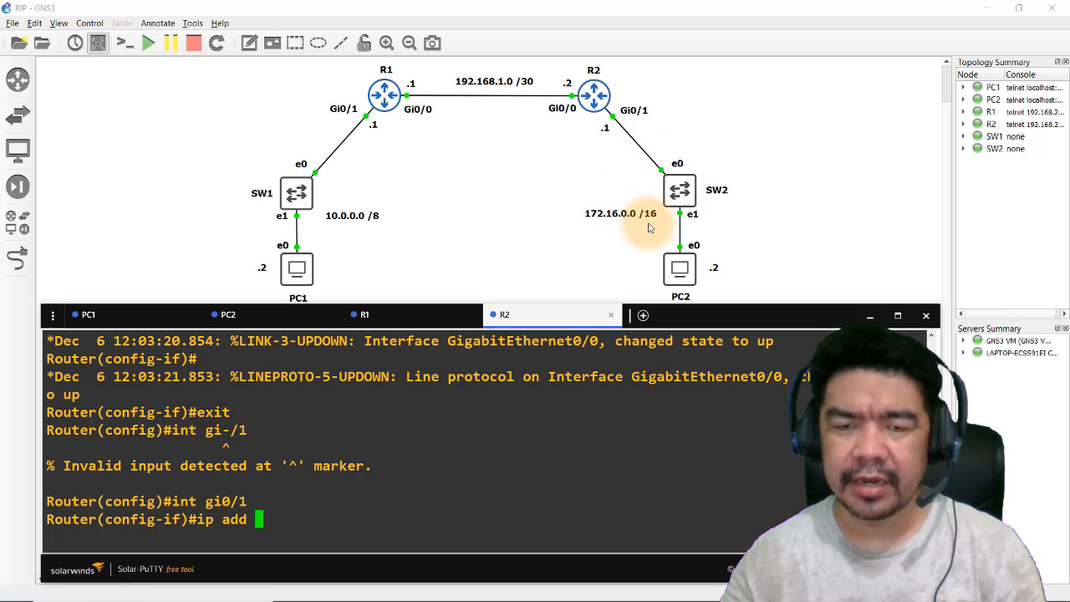
{"action": "type", "text": "172"}
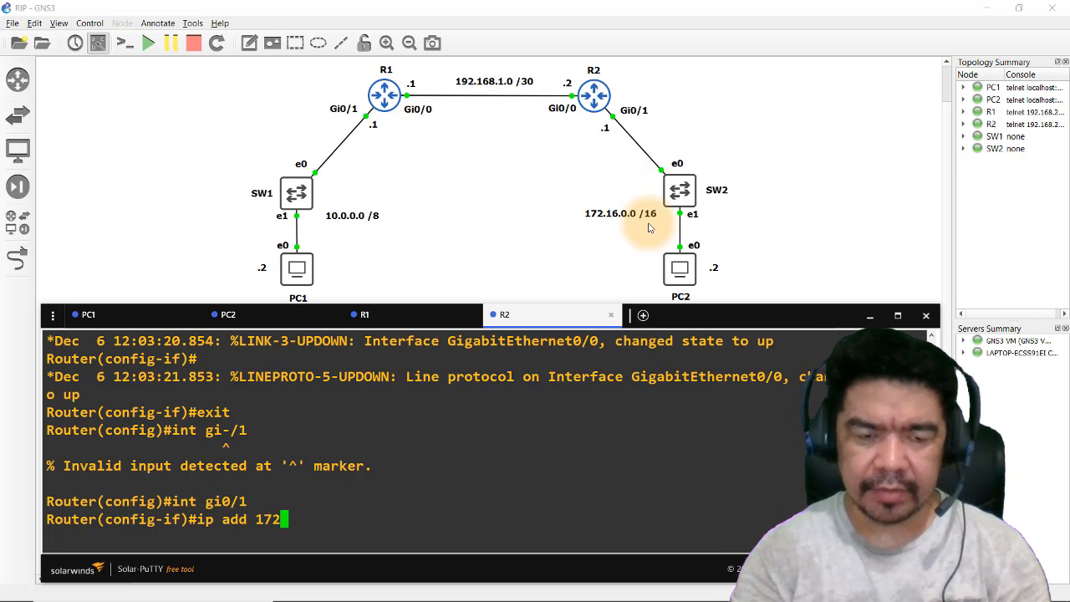
{"action": "type", "text": ".15"}
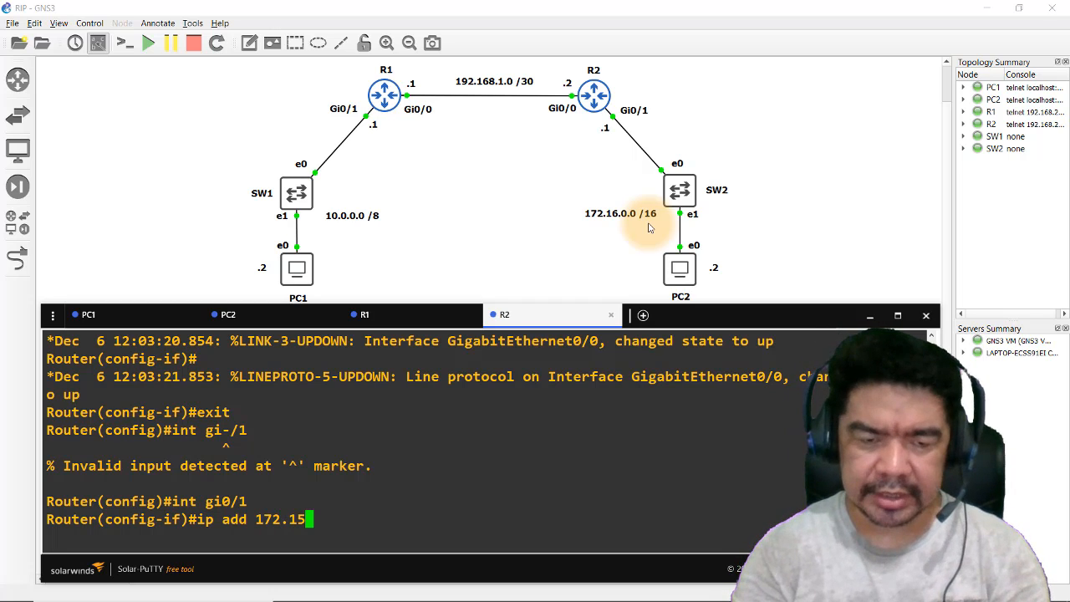
{"action": "key", "text": "BackSpace"}
{"action": "type", "text": "6"}
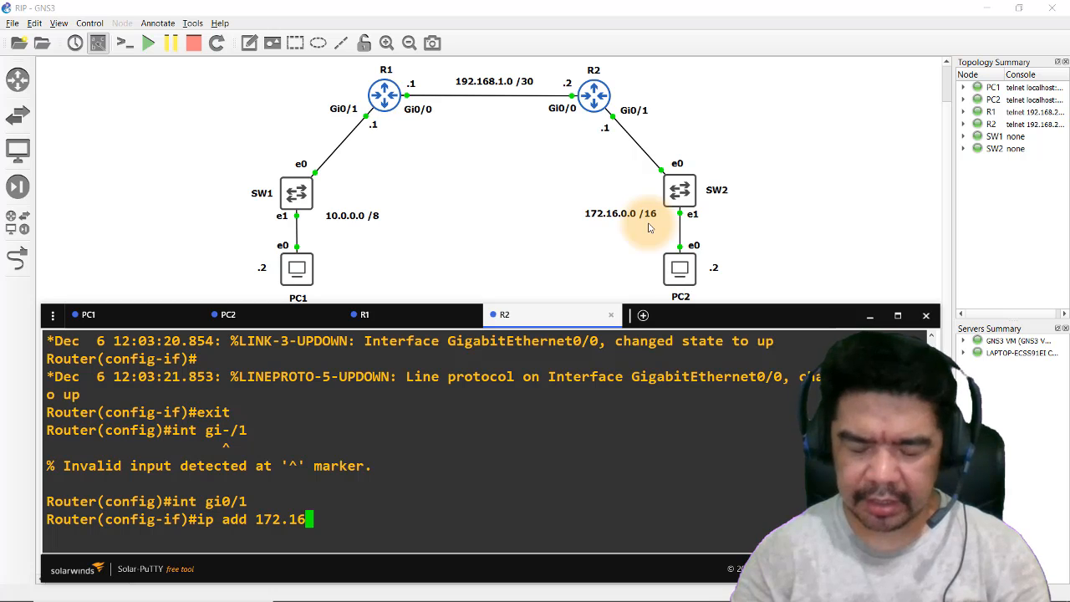
{"action": "type", "text": ".0.1 "}
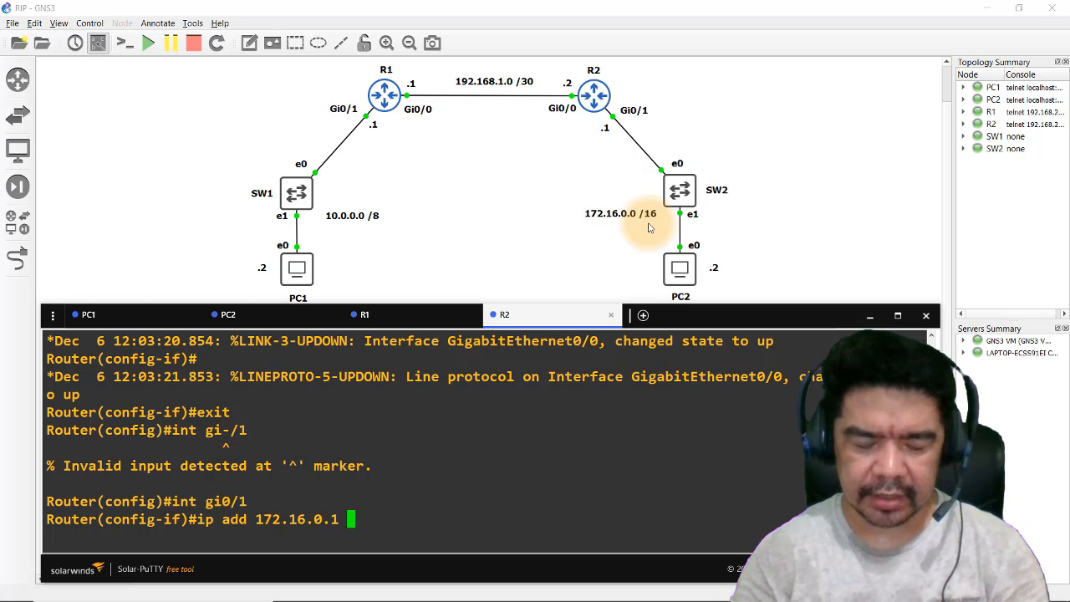
{"action": "type", "text": "255.255."}
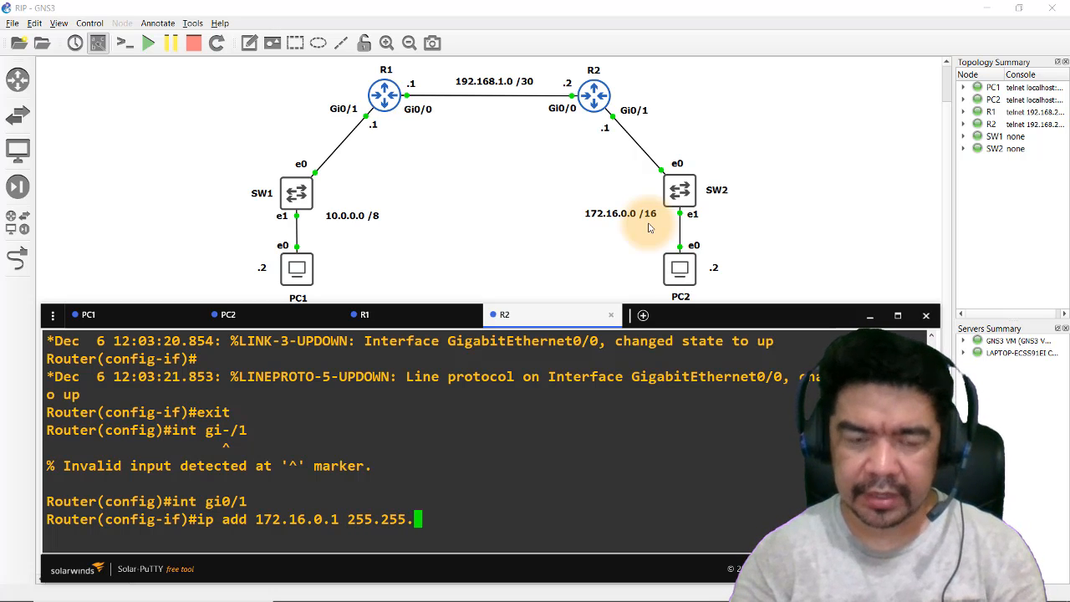
{"action": "type", "text": "0.0"}
{"action": "key", "text": "Return"}
{"action": "type", "text": "nfig-if)#n"}
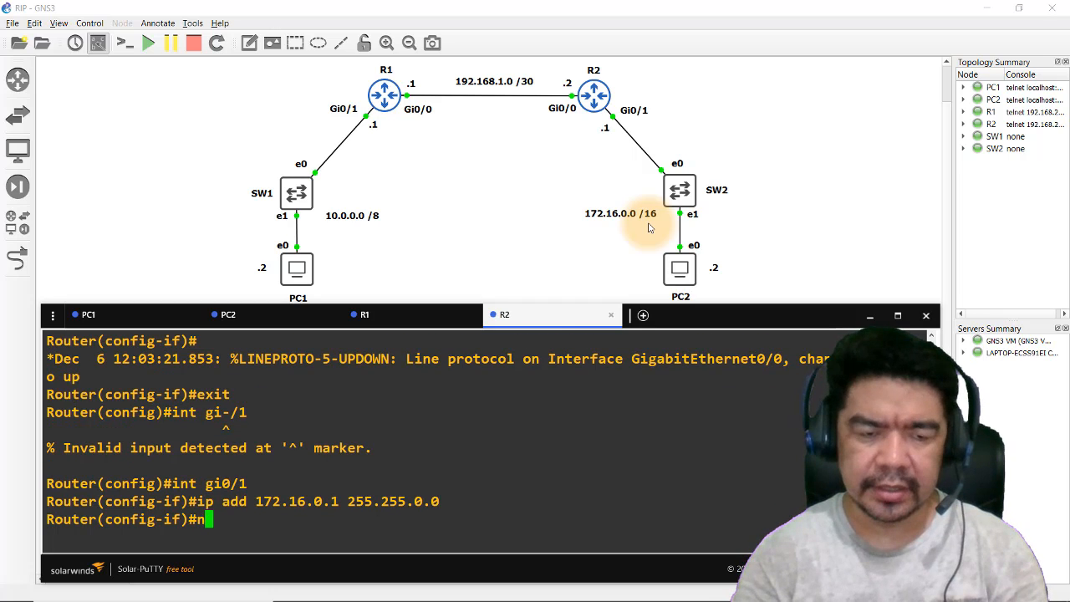
{"action": "type", "text": "o shut"}
{"action": "key", "text": "Return"}
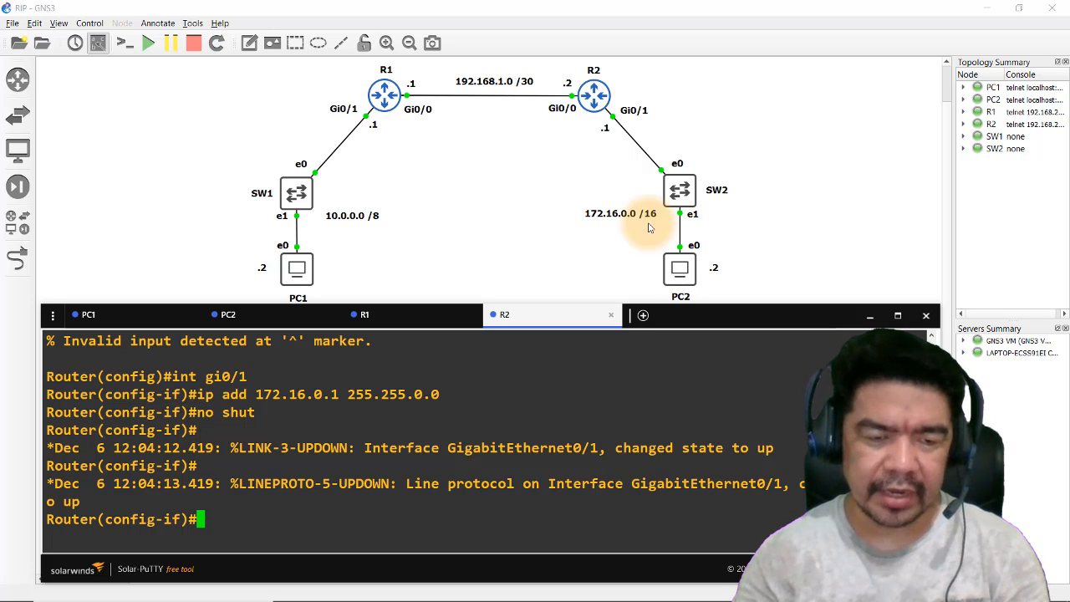
Display R2's brief IP interface summary and check the addresses and status of GigabitEthernet0/0 and GigabitEthernet0/1
{"action": "type", "text": "do sh"}
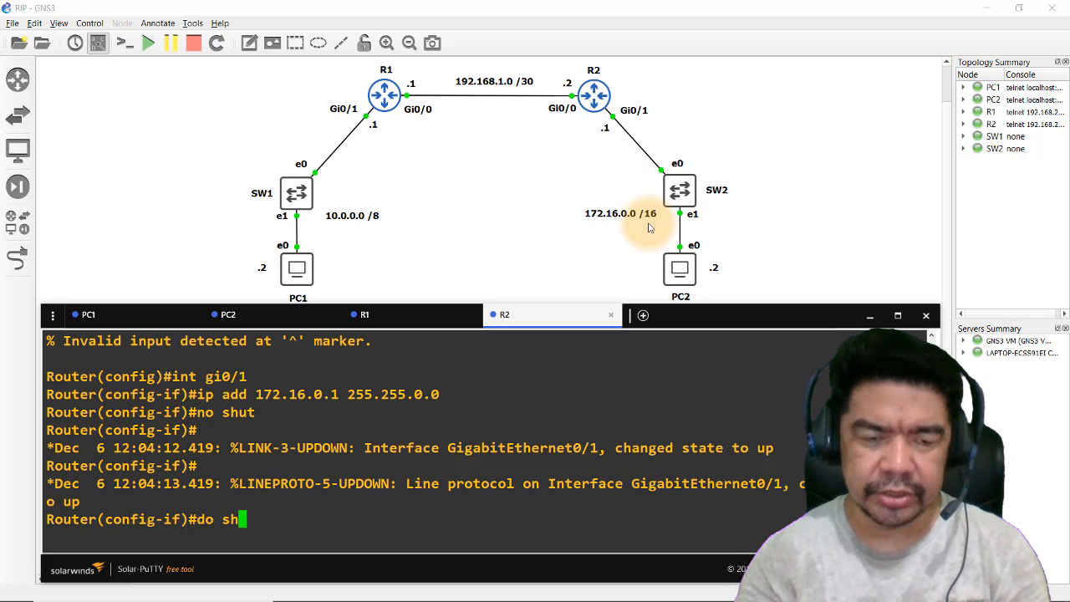
{"action": "type", "text": " ip int br"}
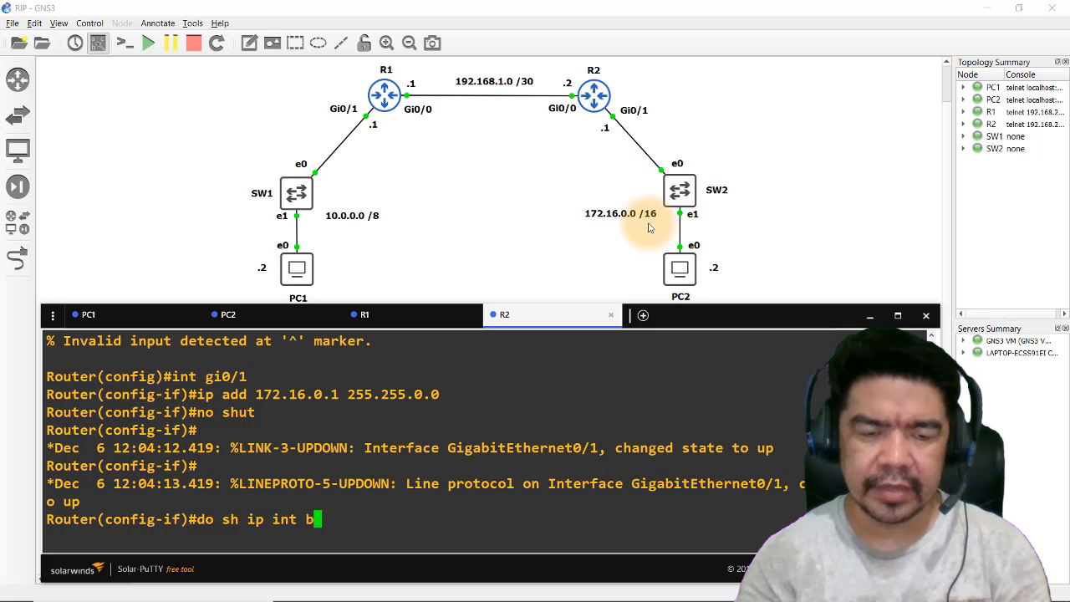
{"action": "key", "text": "Return"}
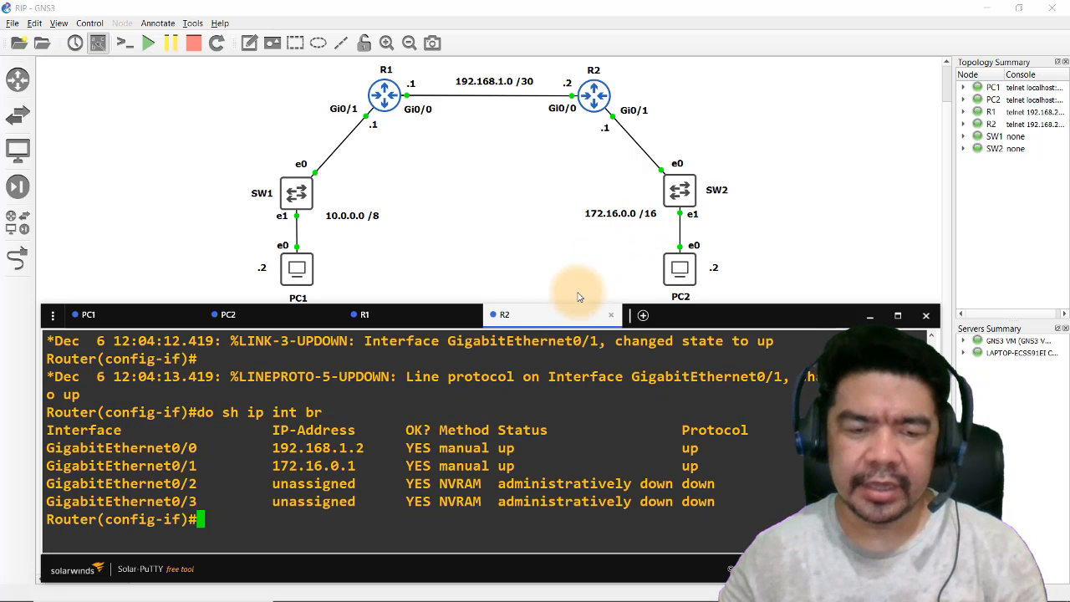
{"action": "left_click_drag", "start_coordinate": [264, 448], "coordinate": [706, 467]}
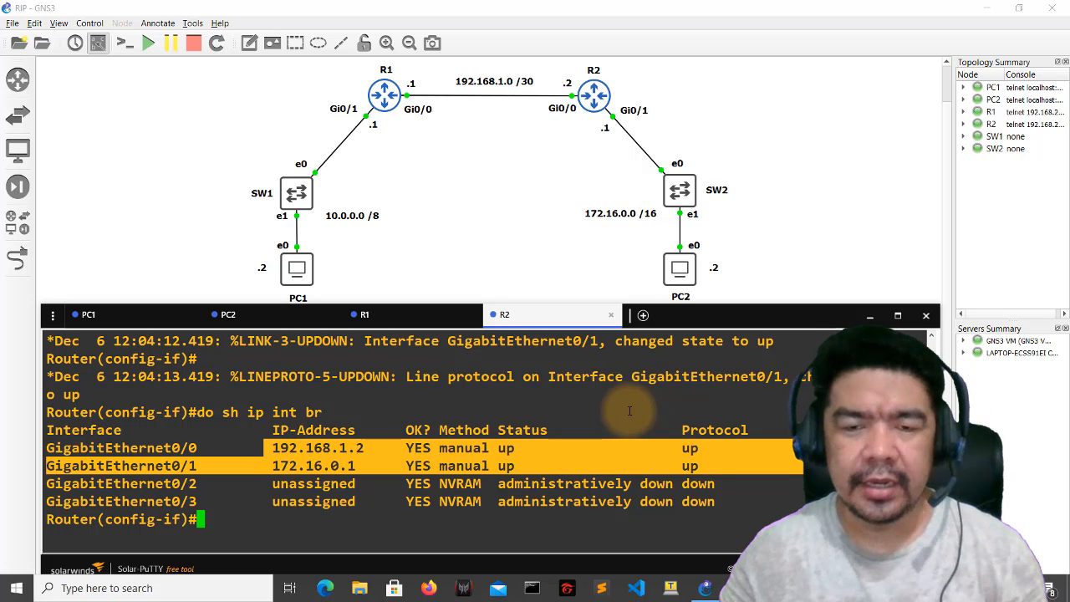
{"action": "left_click", "coordinate": [485, 480]}
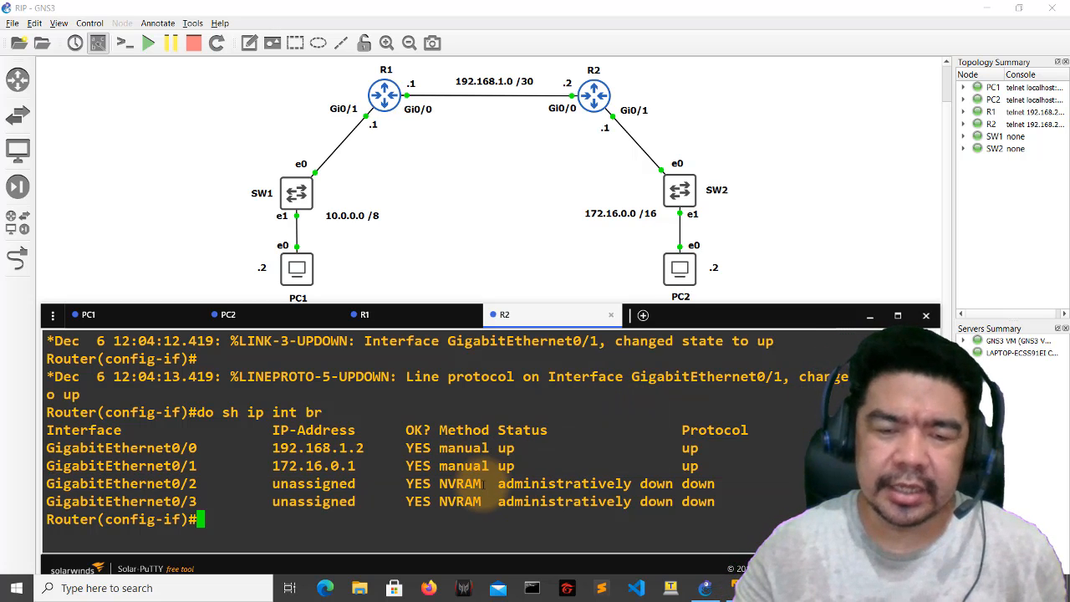